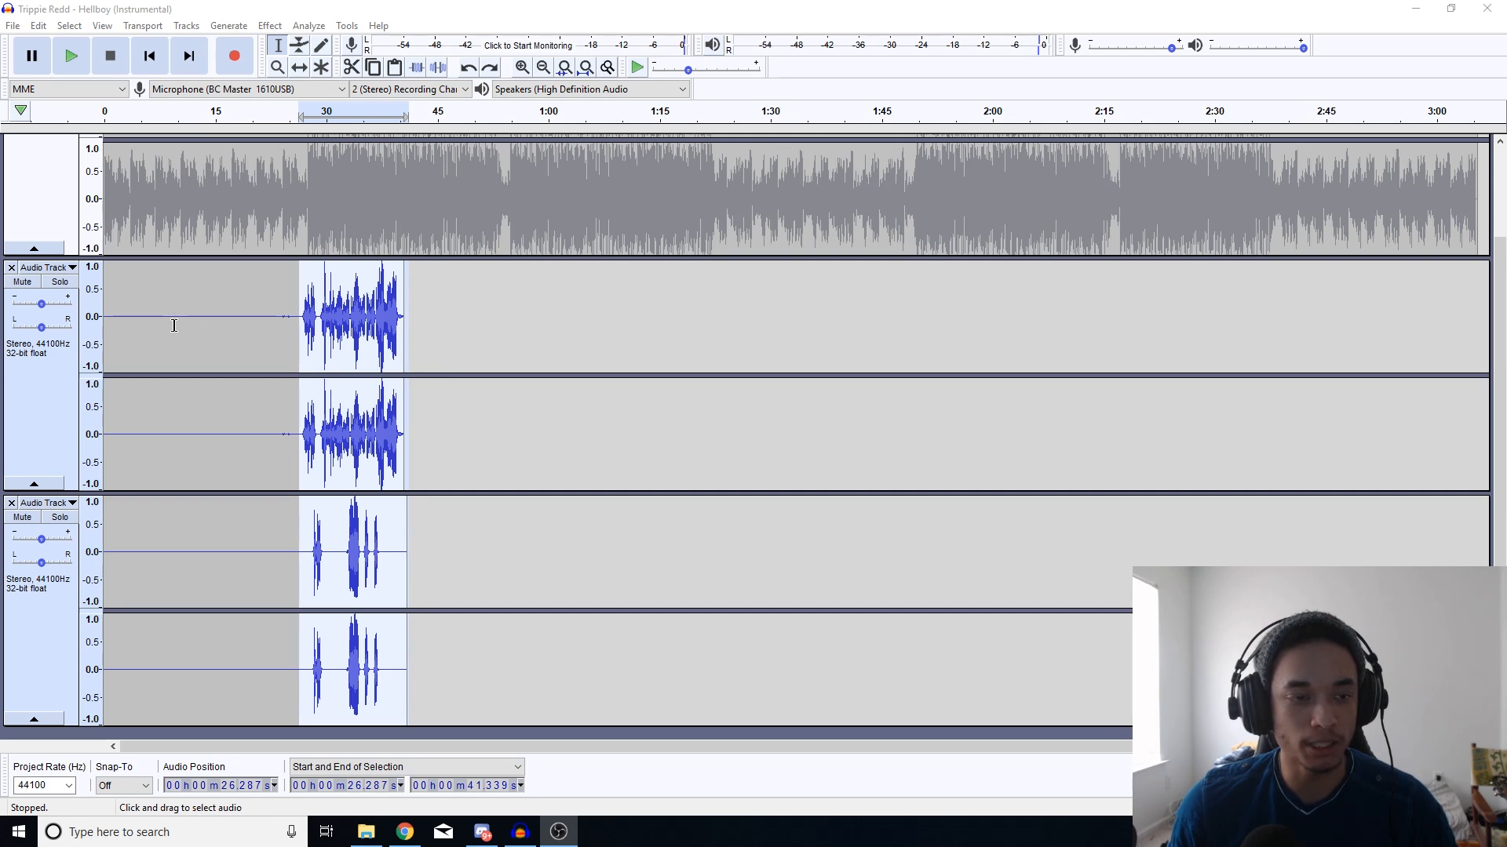
Step: Play the selected vocal section over the instrumental to hear how it sounds
click(72, 57)
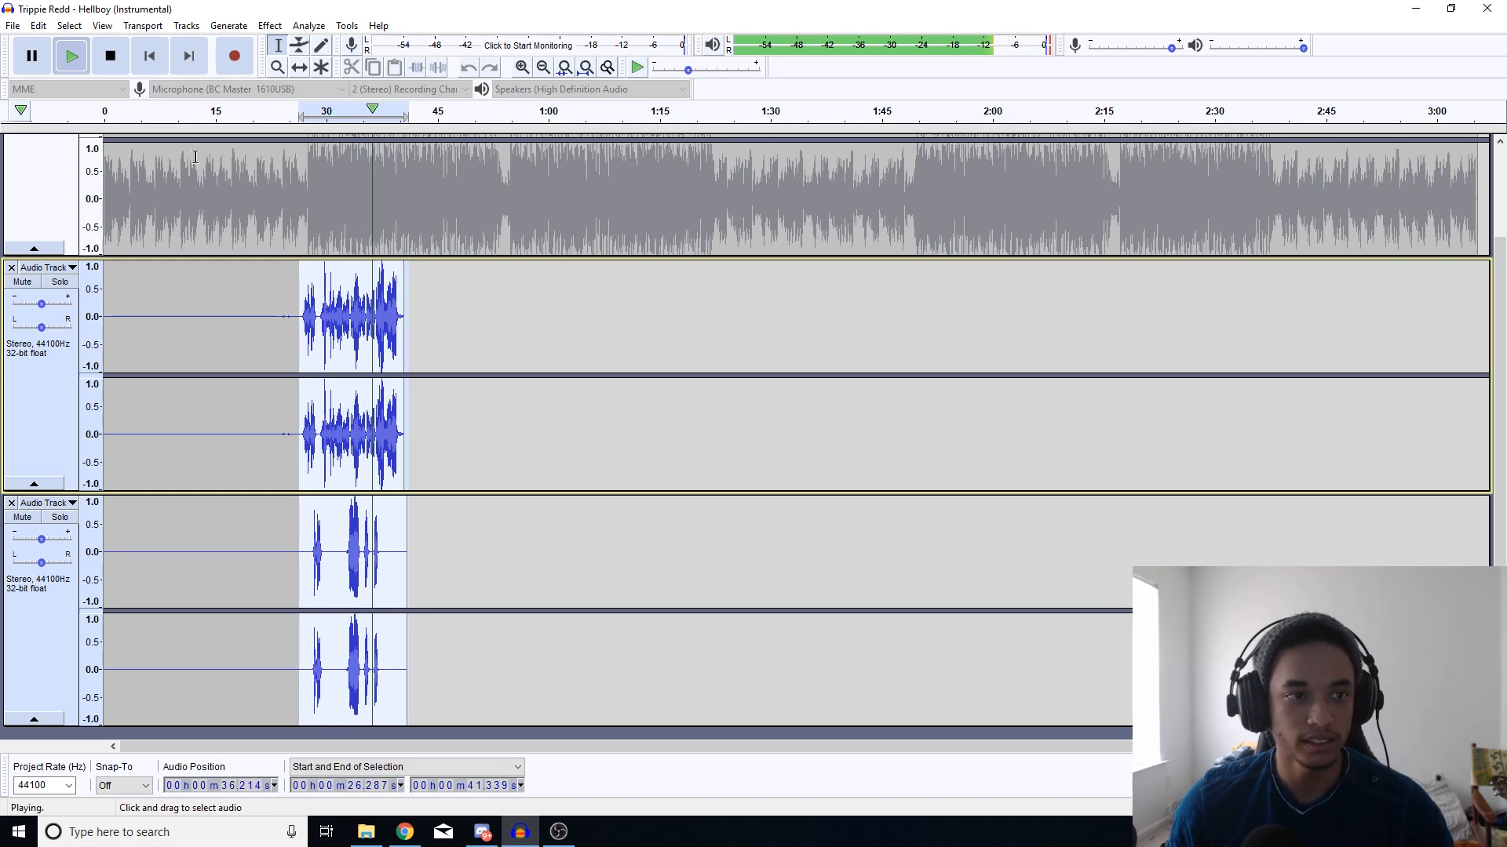
click(112, 56)
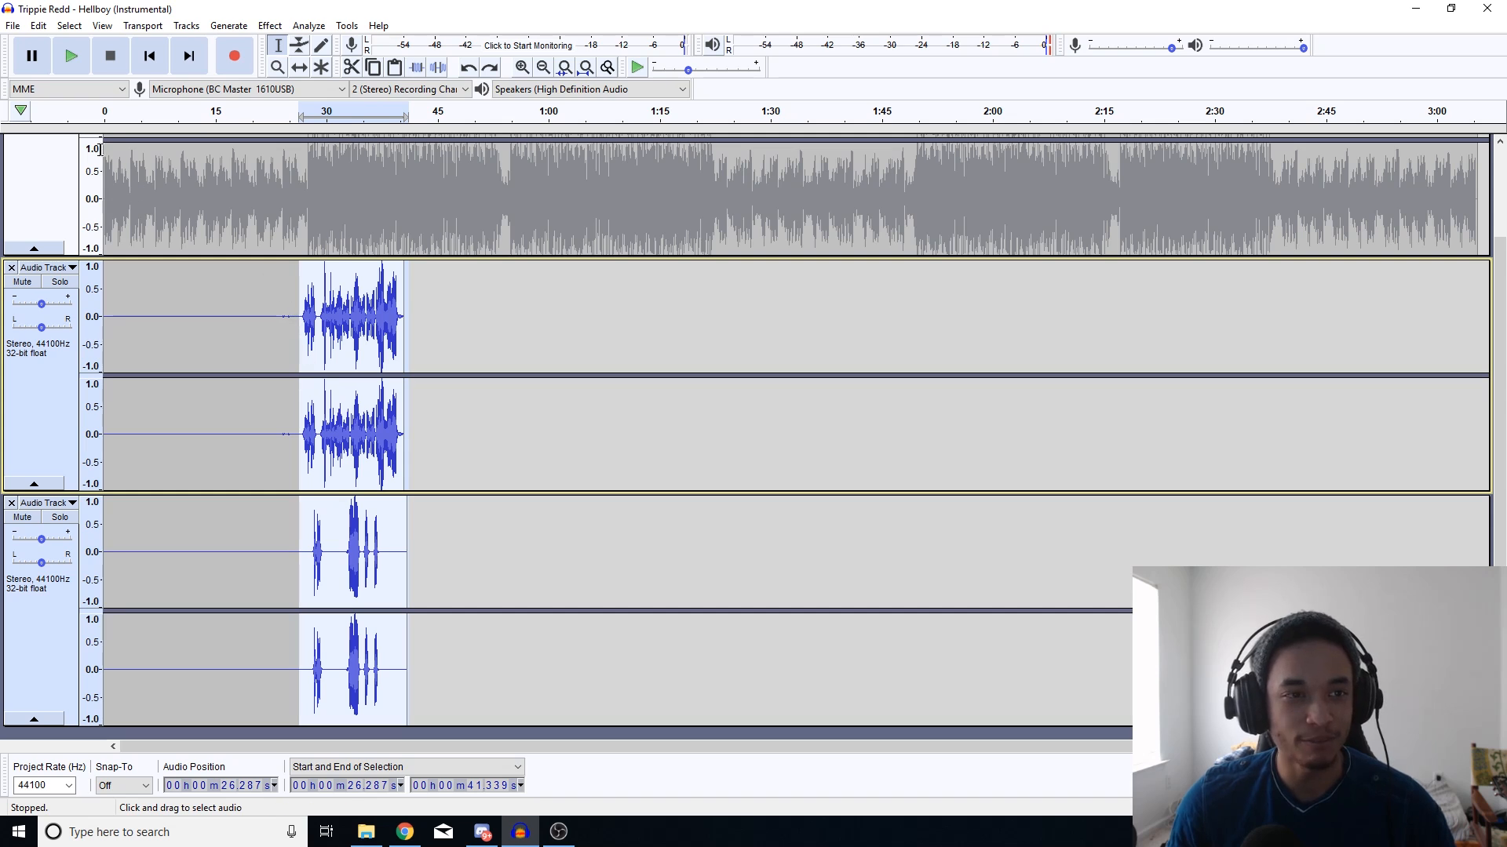
Step: Preview Auto-Tune Evo on the selected vocals and apply it with Alto/Tenor input, A minor scale and retune speed 14
click(270, 25)
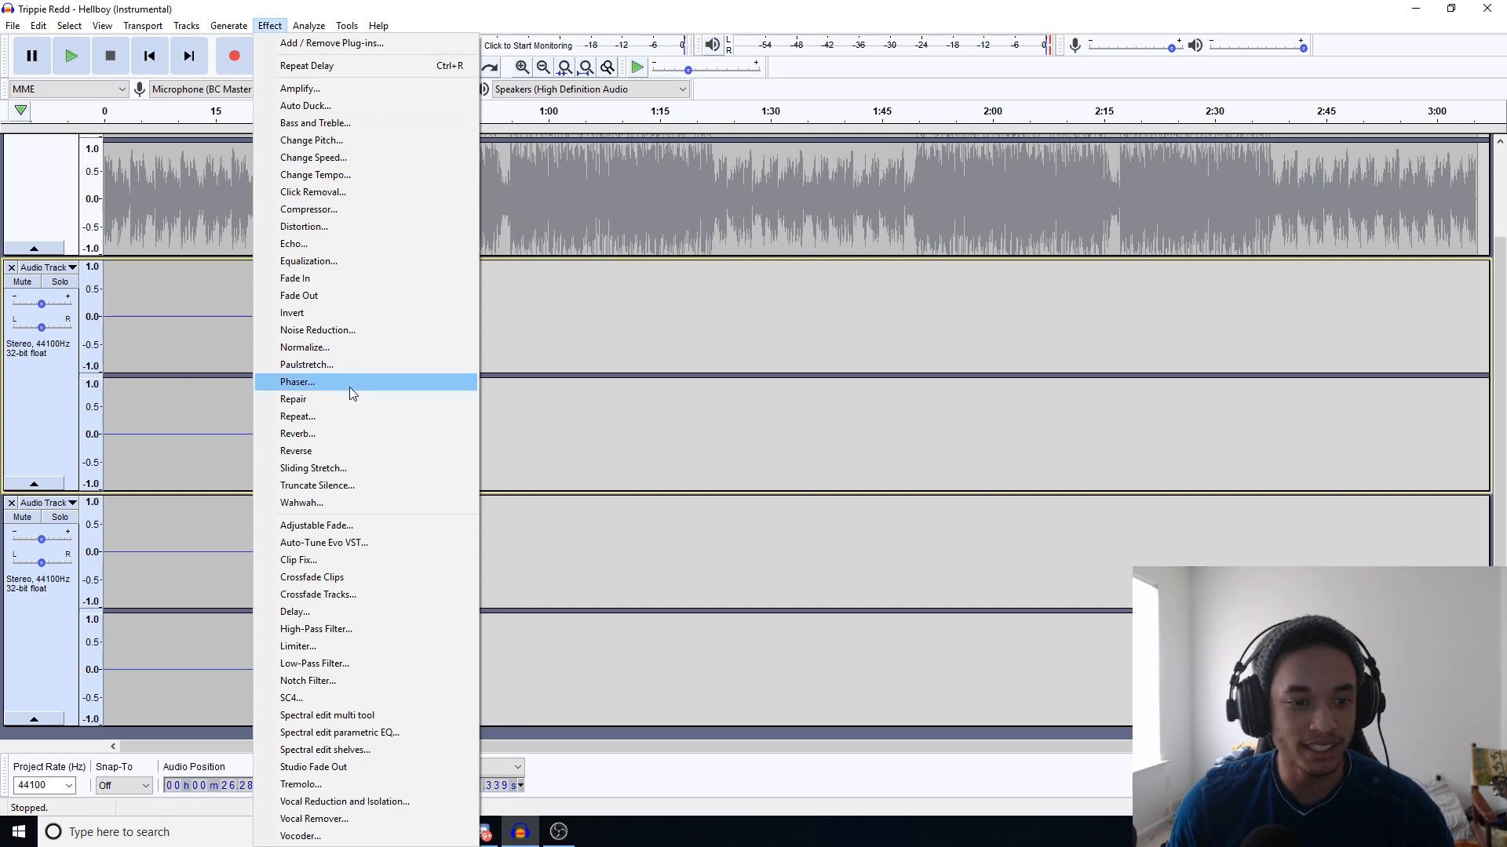
click(392, 546)
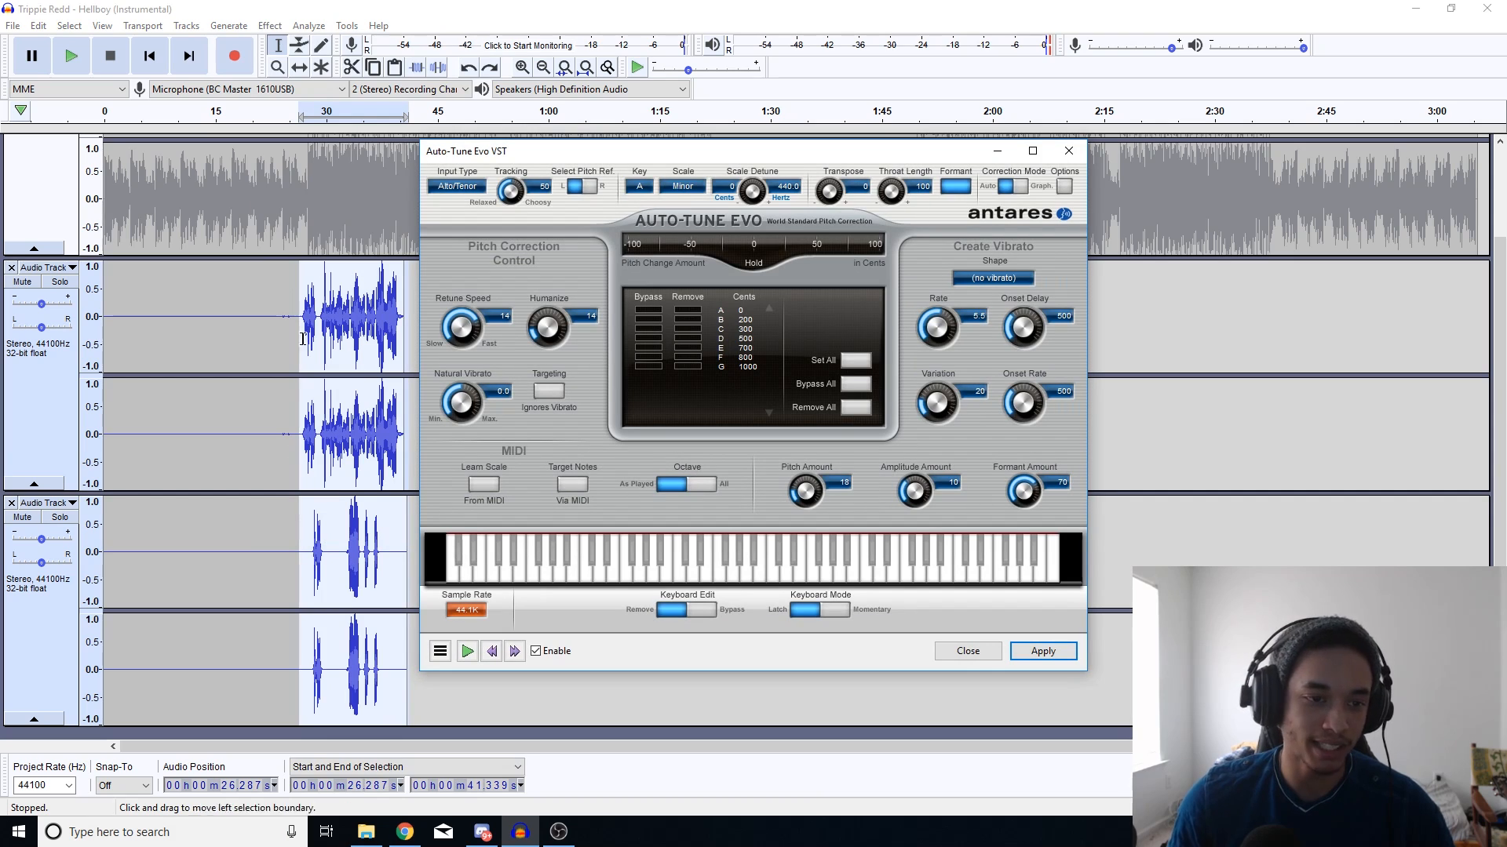
click(462, 192)
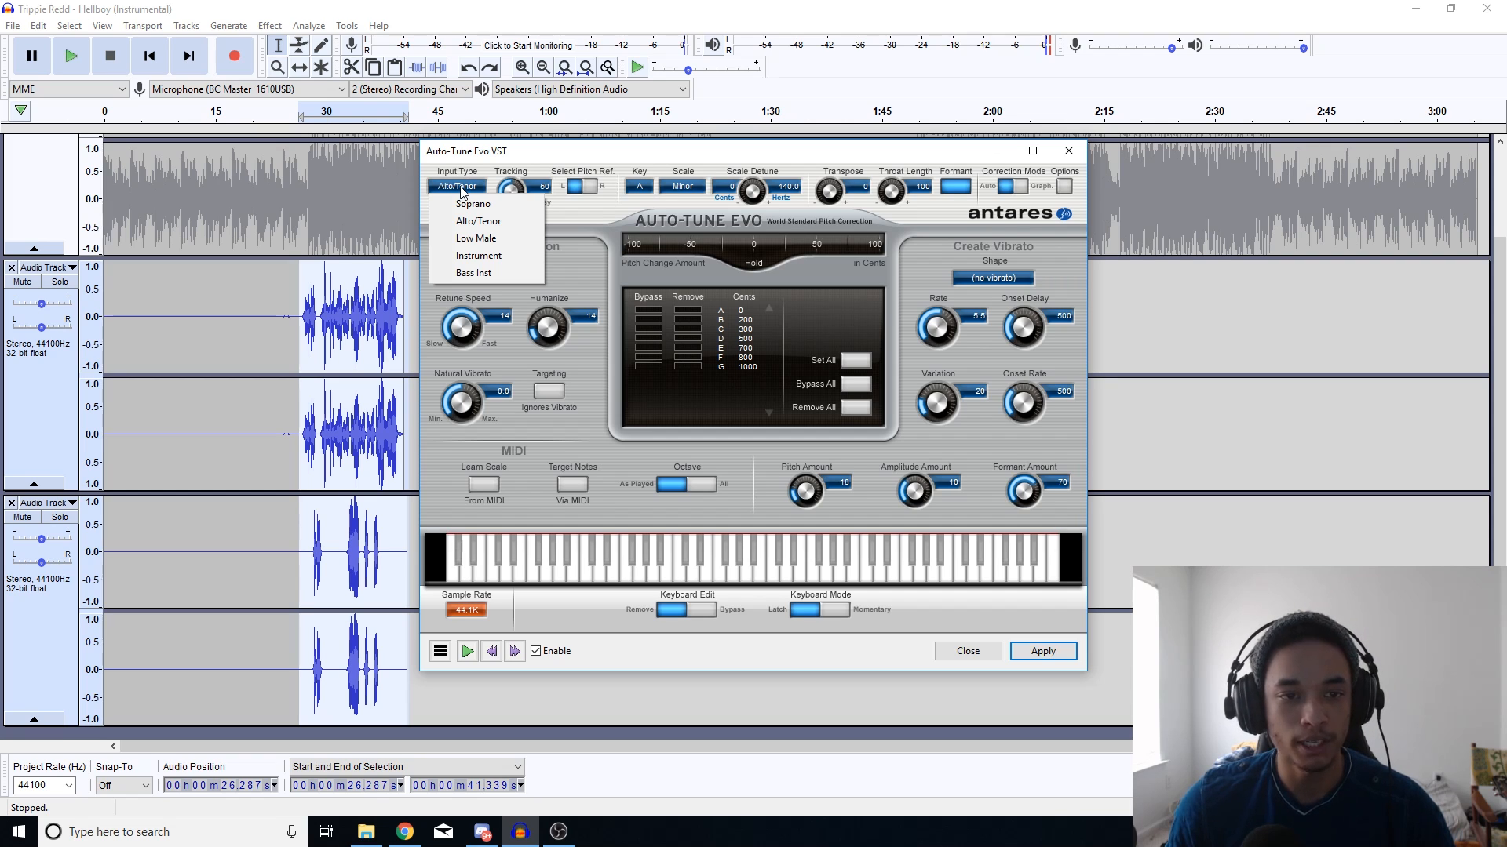
click(471, 176)
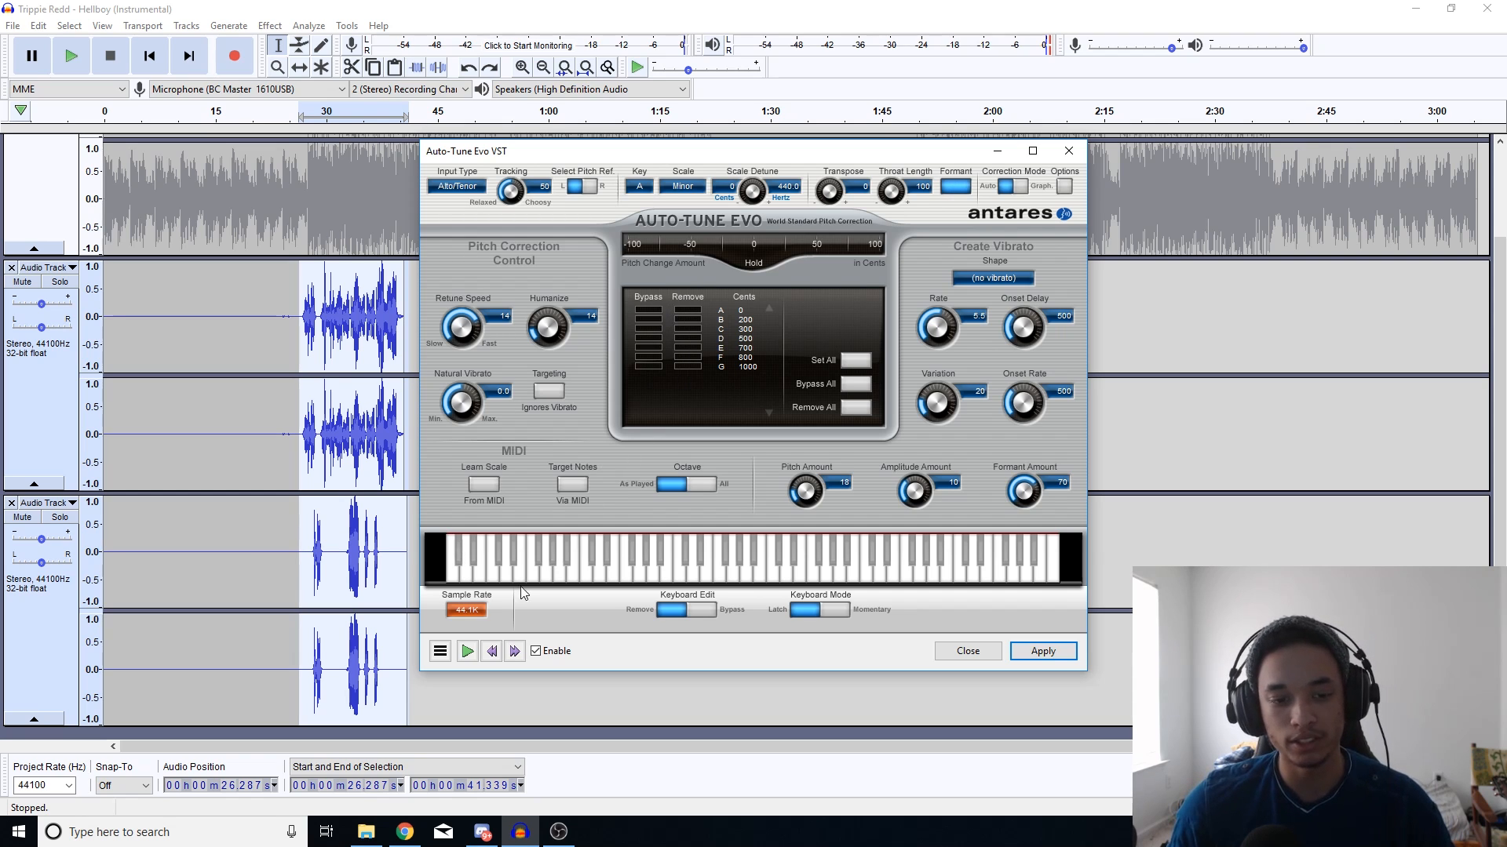
click(468, 651)
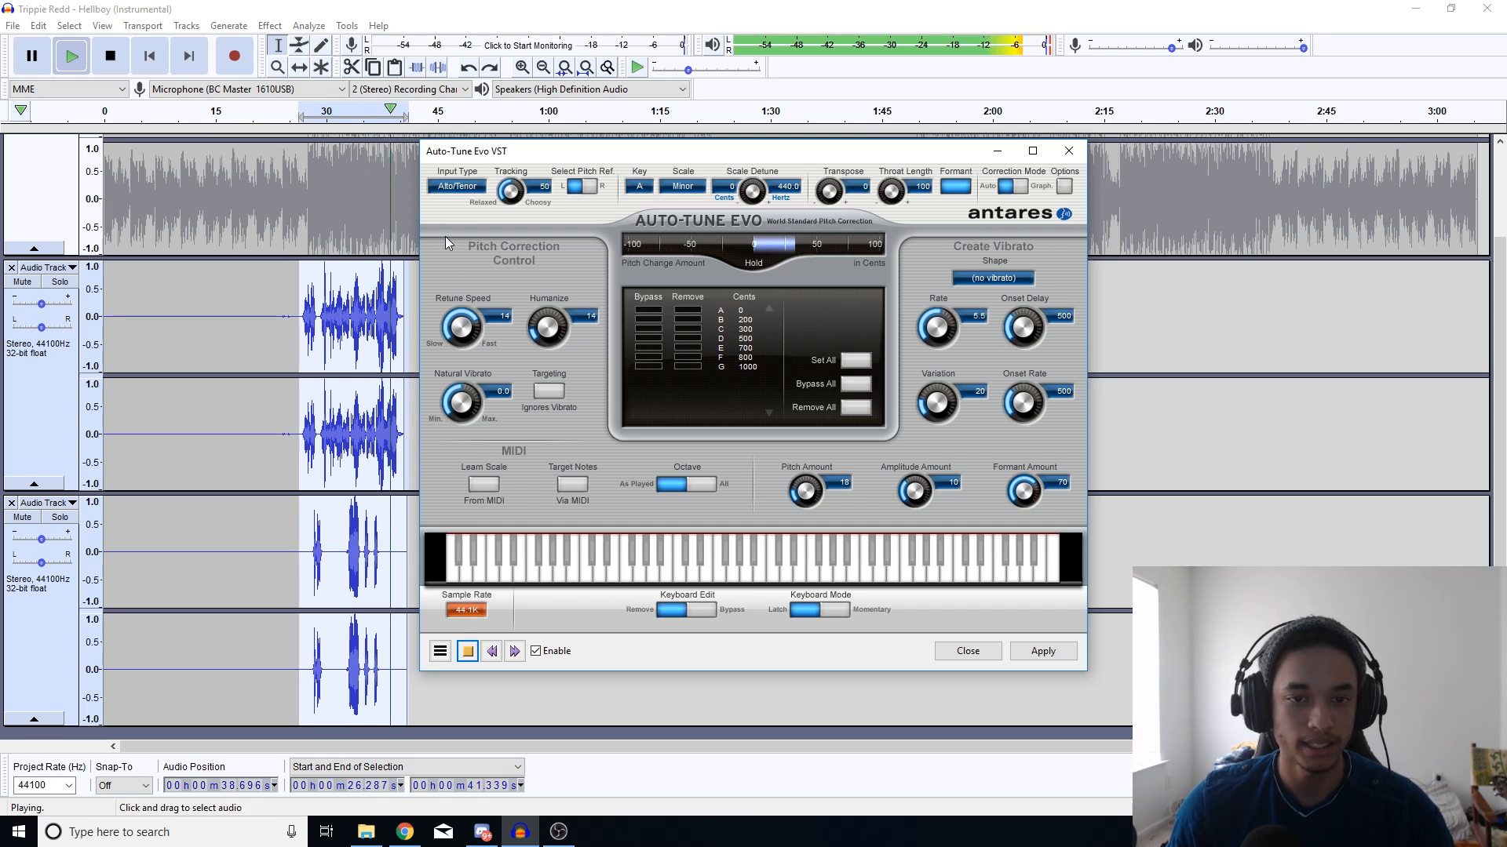
click(468, 653)
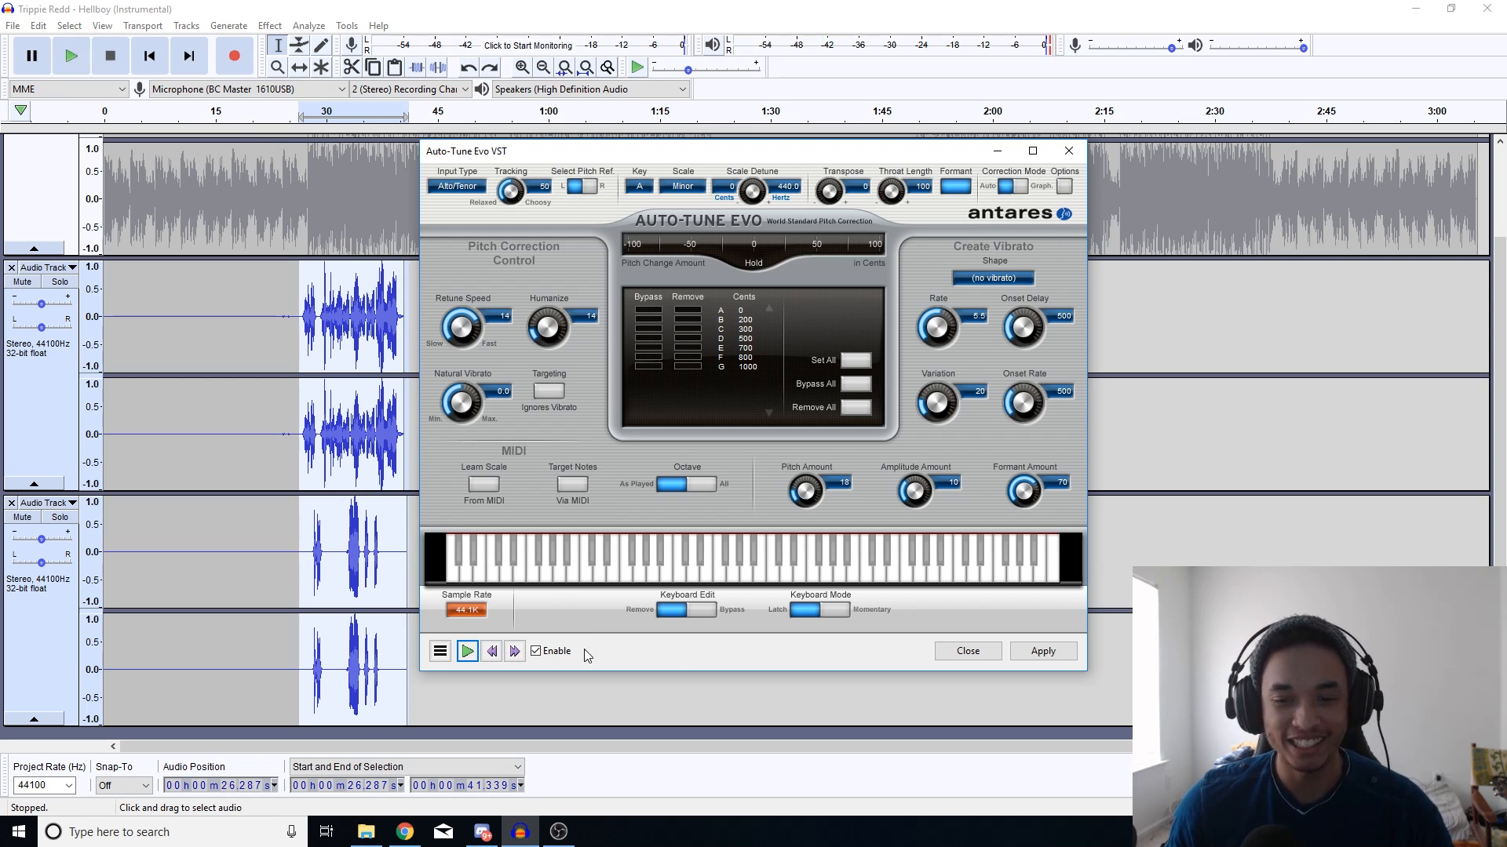
click(1050, 652)
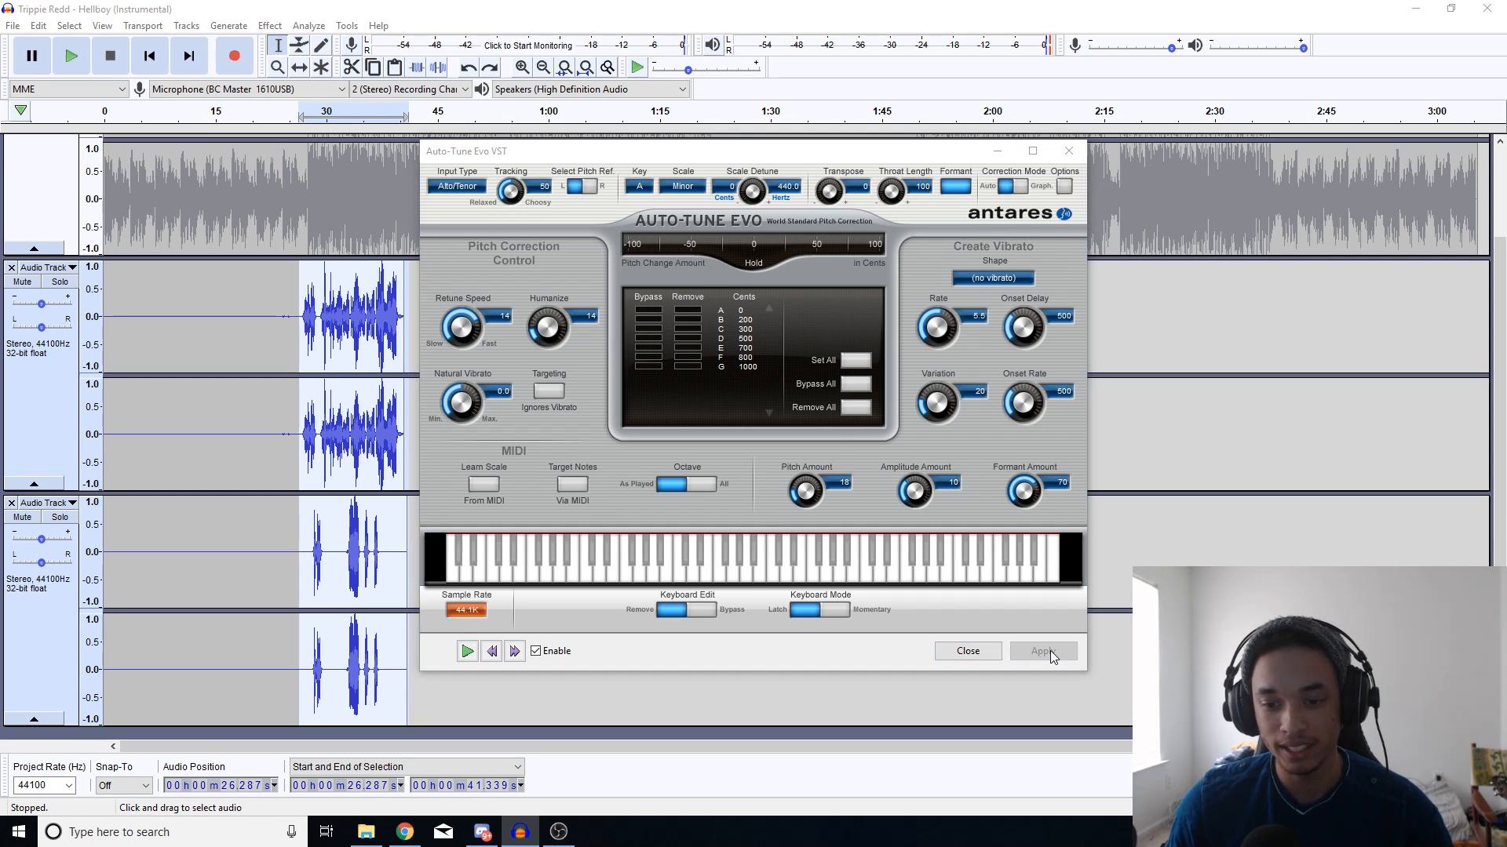
click(967, 652)
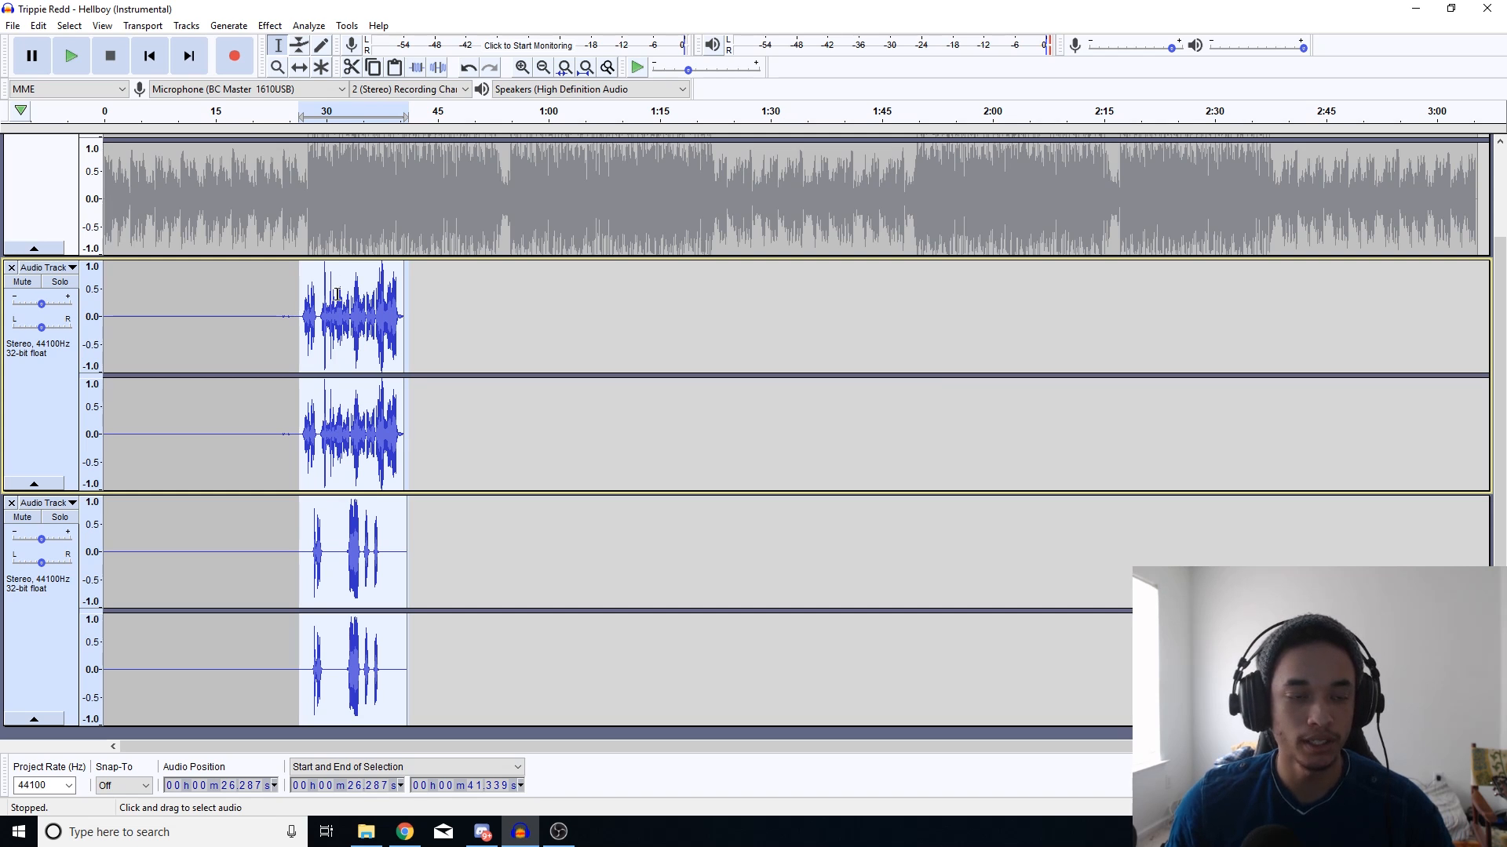
Step: Apply Equalization to the selected vocals with the 100Hz Rumble curve
click(270, 26)
click(384, 262)
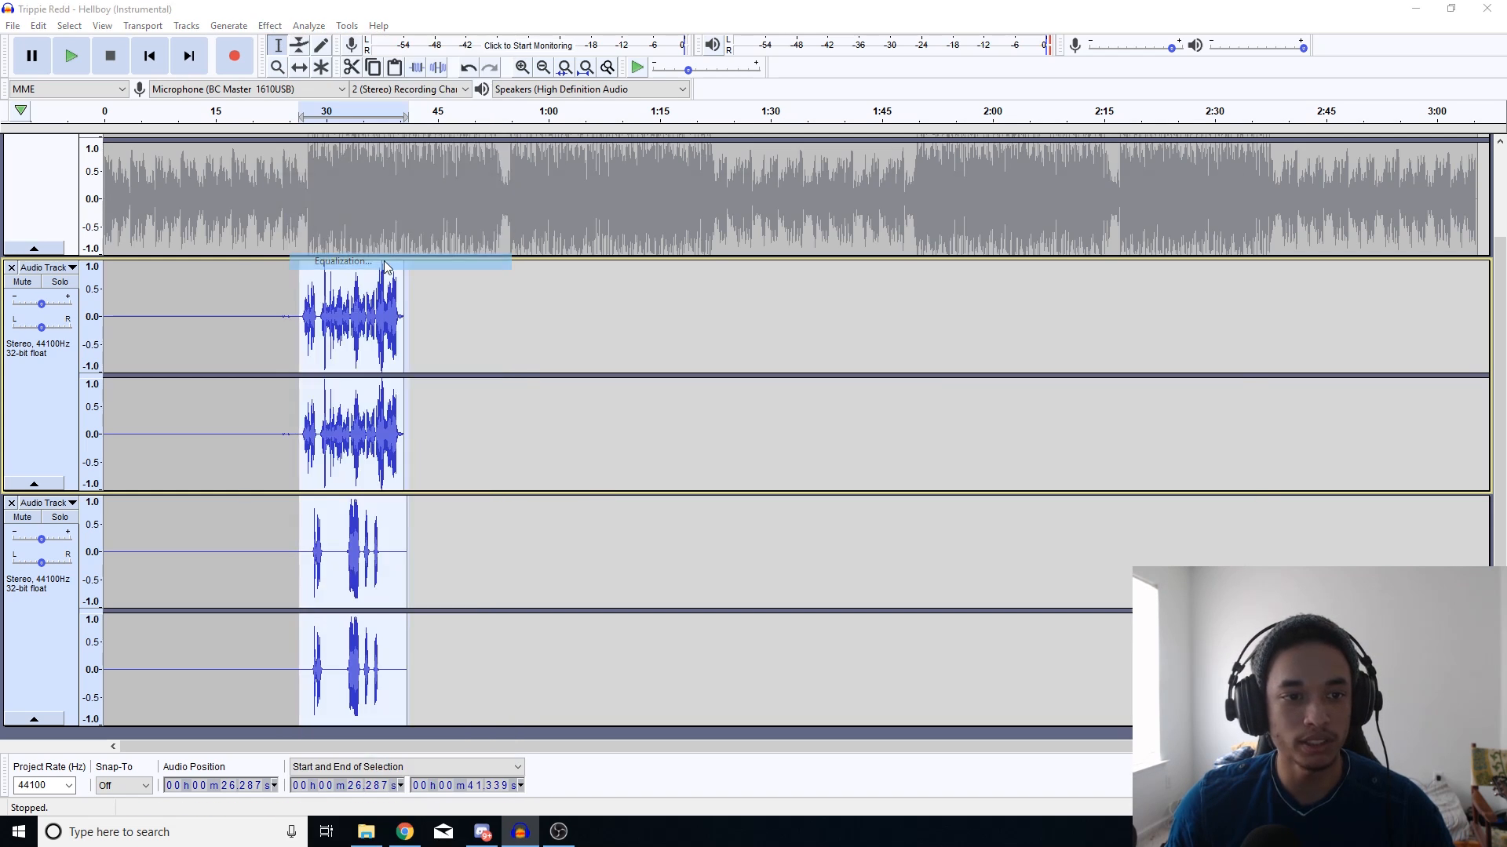
click(602, 594)
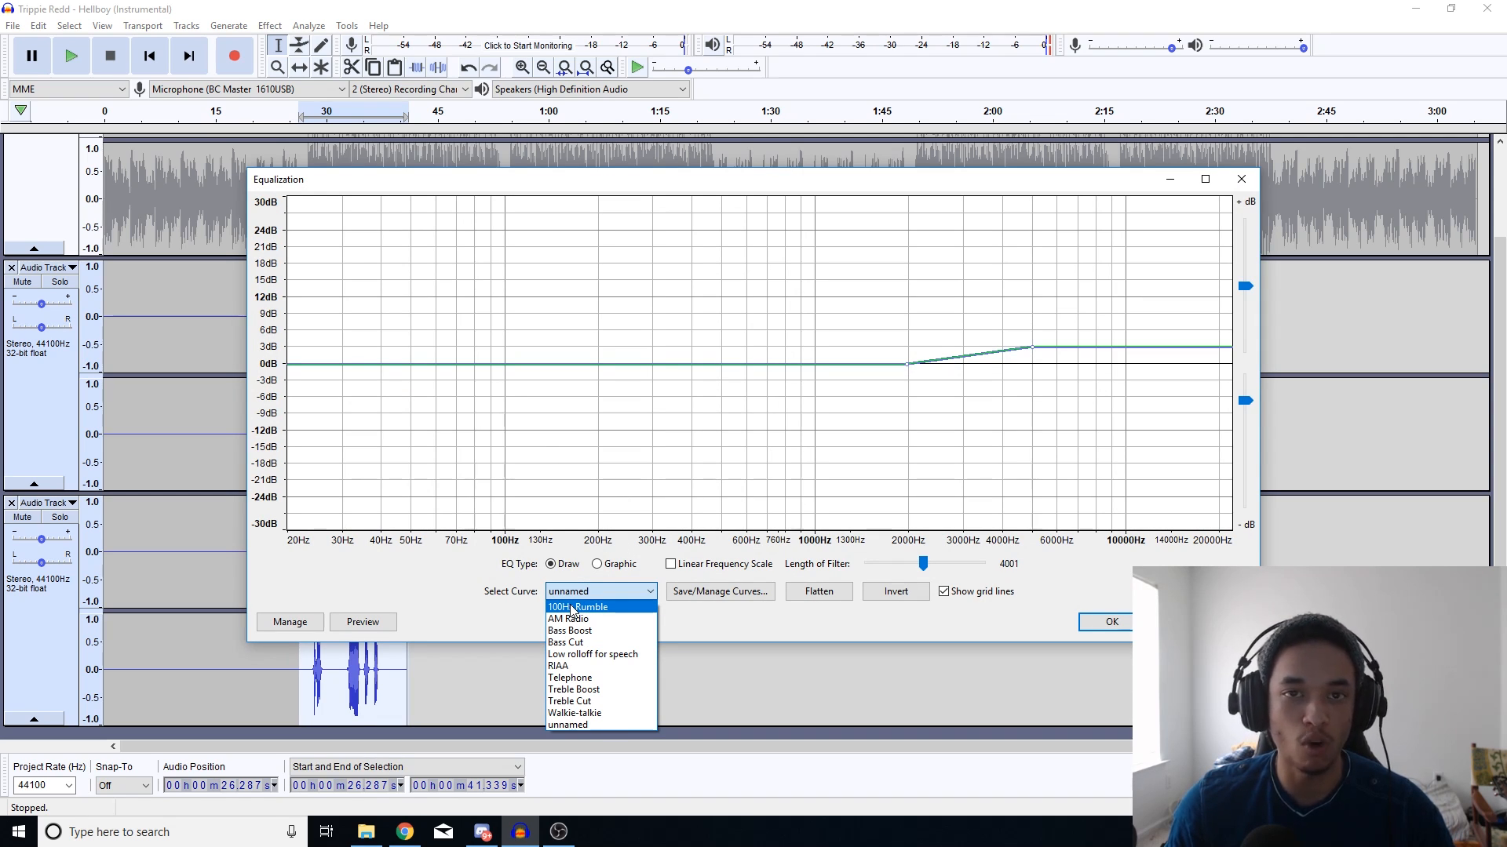
click(573, 608)
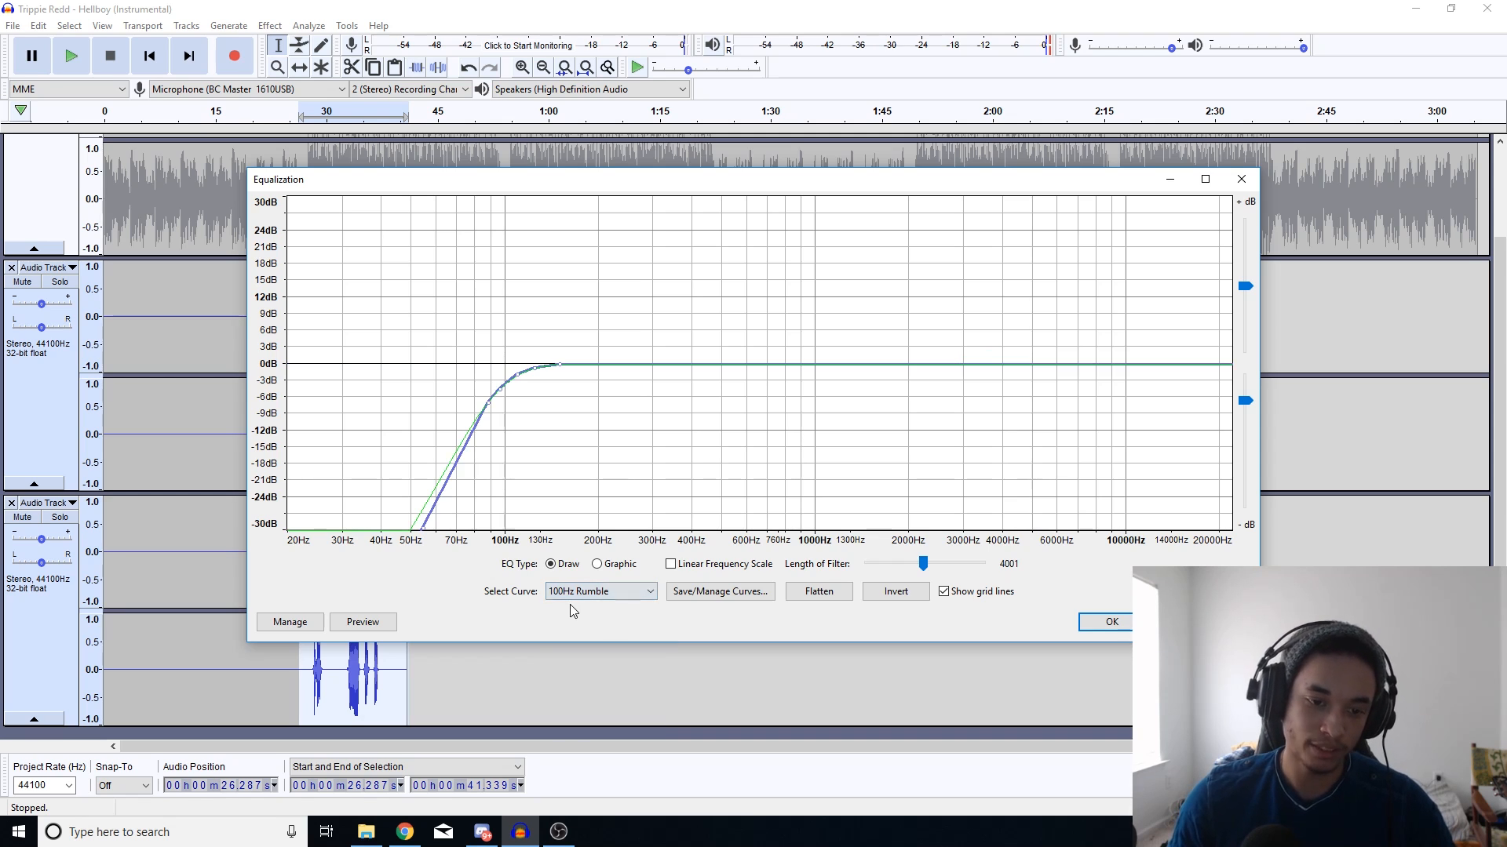
click(1112, 622)
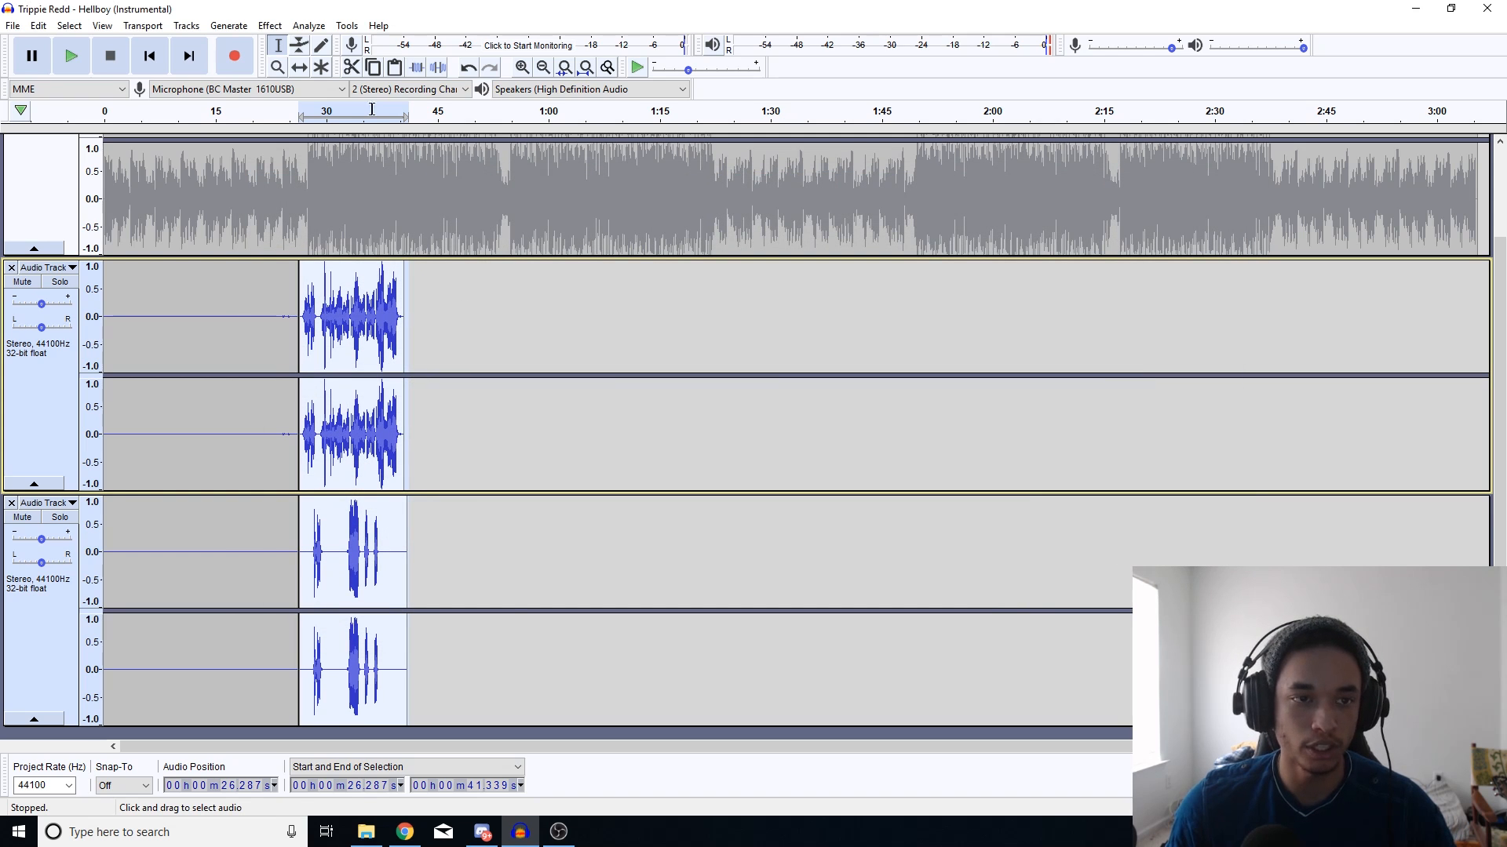
Step: Try the unnamed equalization curve on the selected vocals and undo it
click(269, 26)
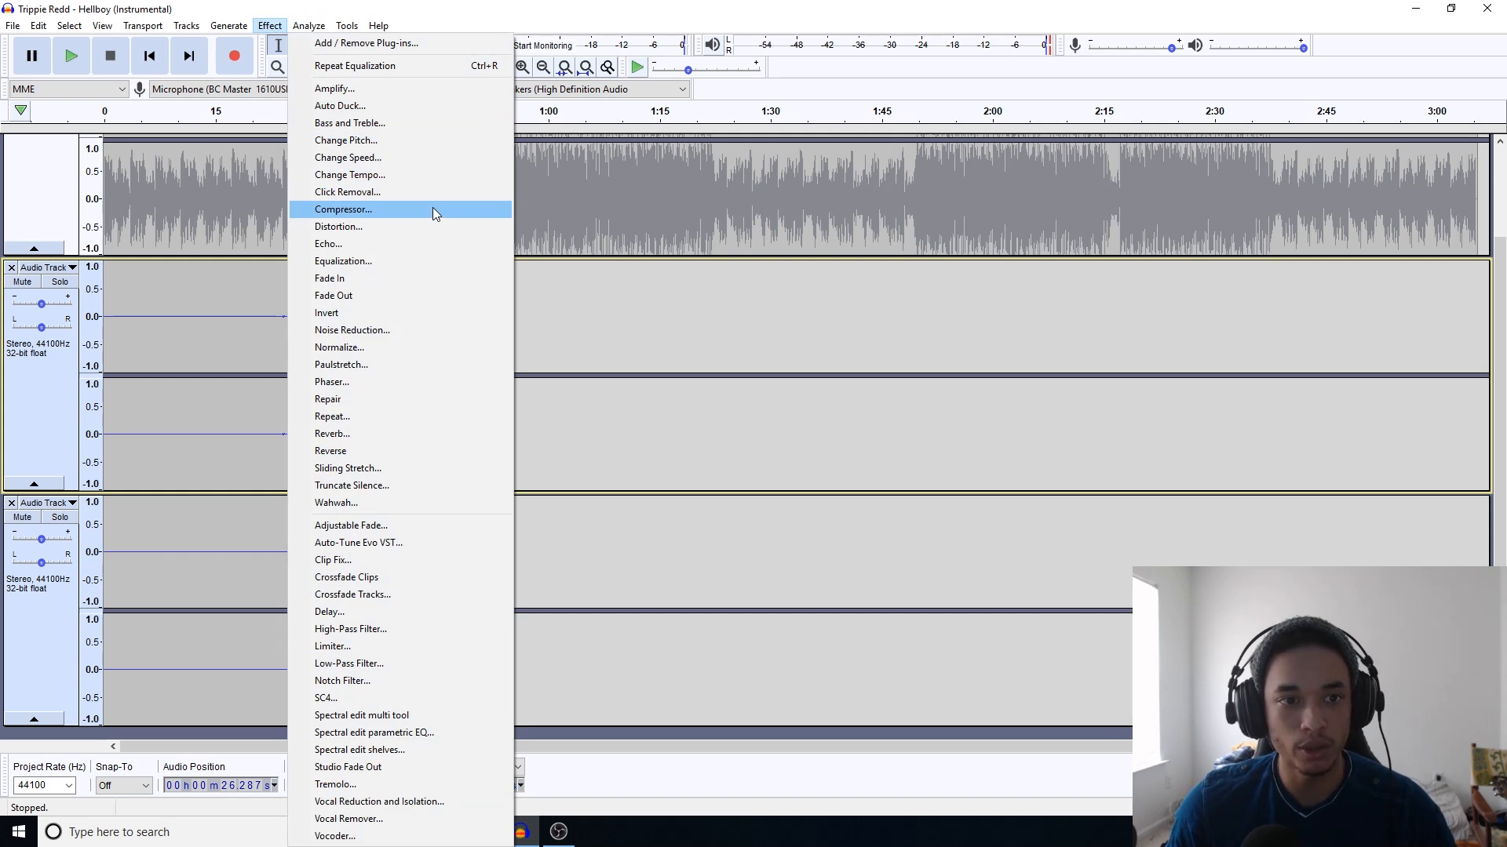
click(441, 260)
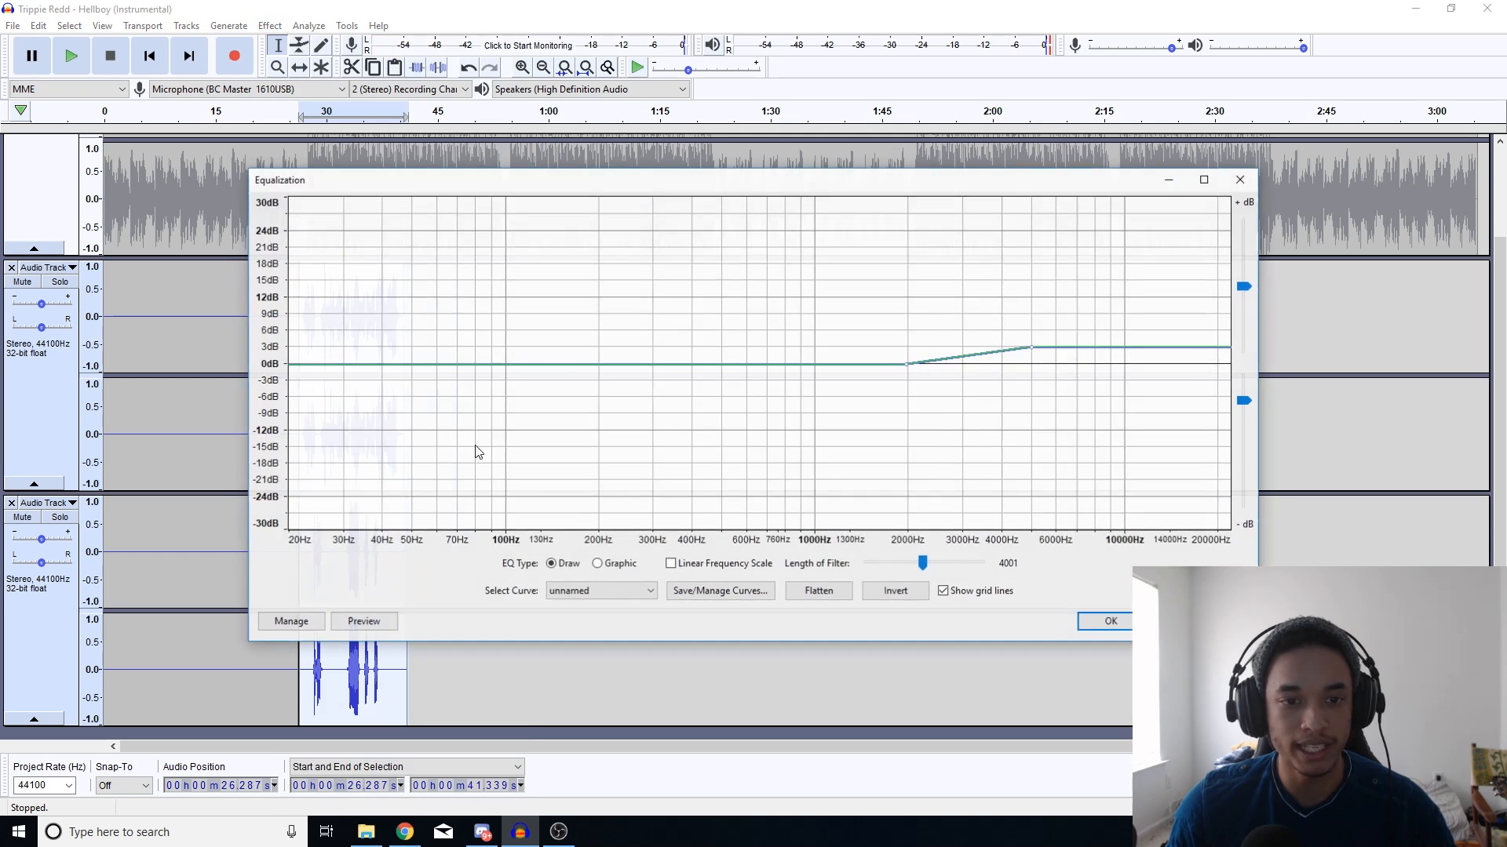
click(604, 592)
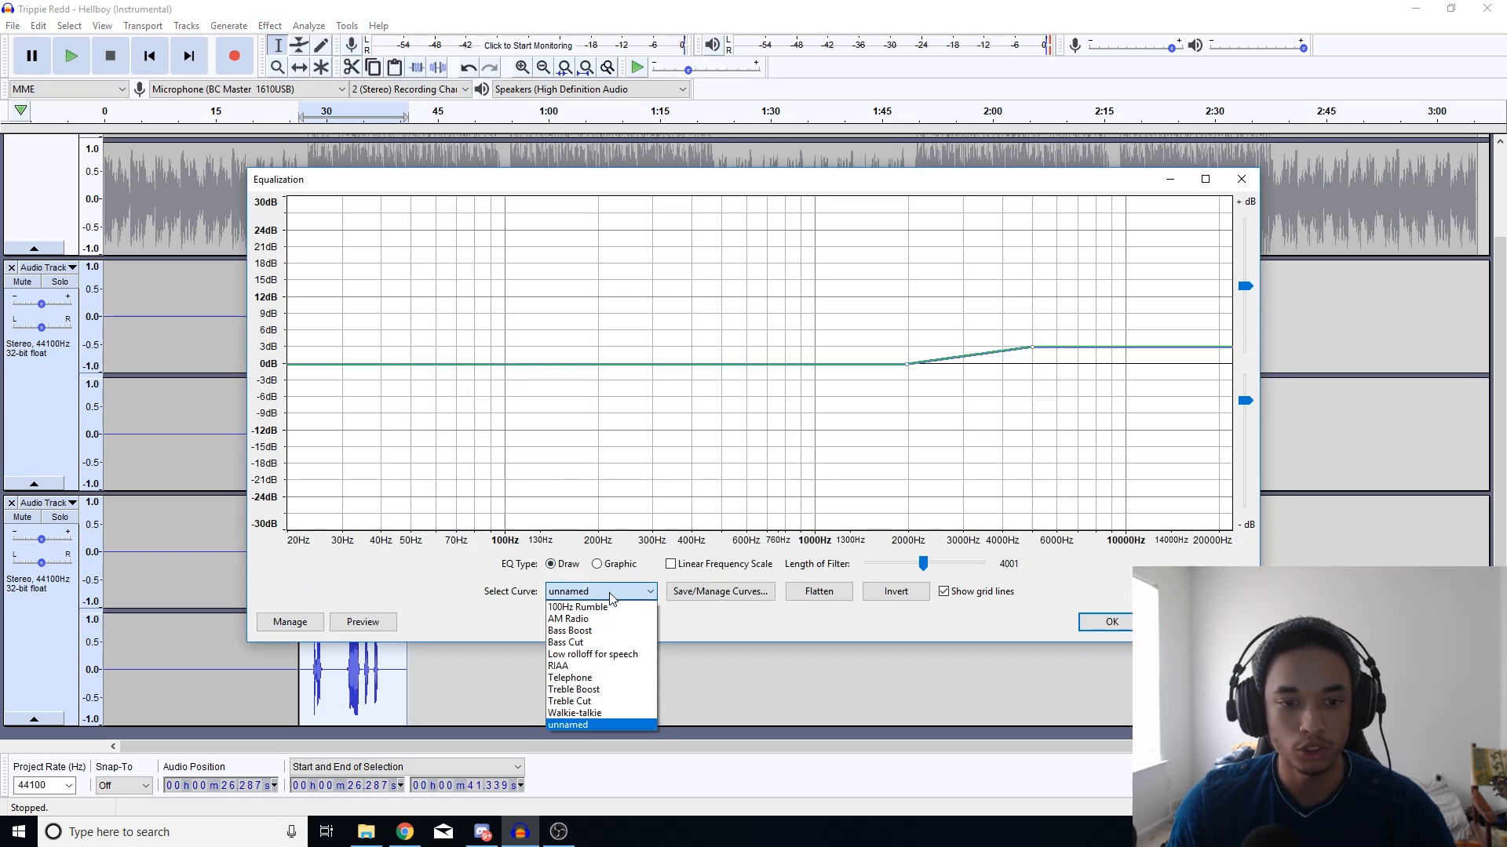
click(1105, 628)
click(1105, 628)
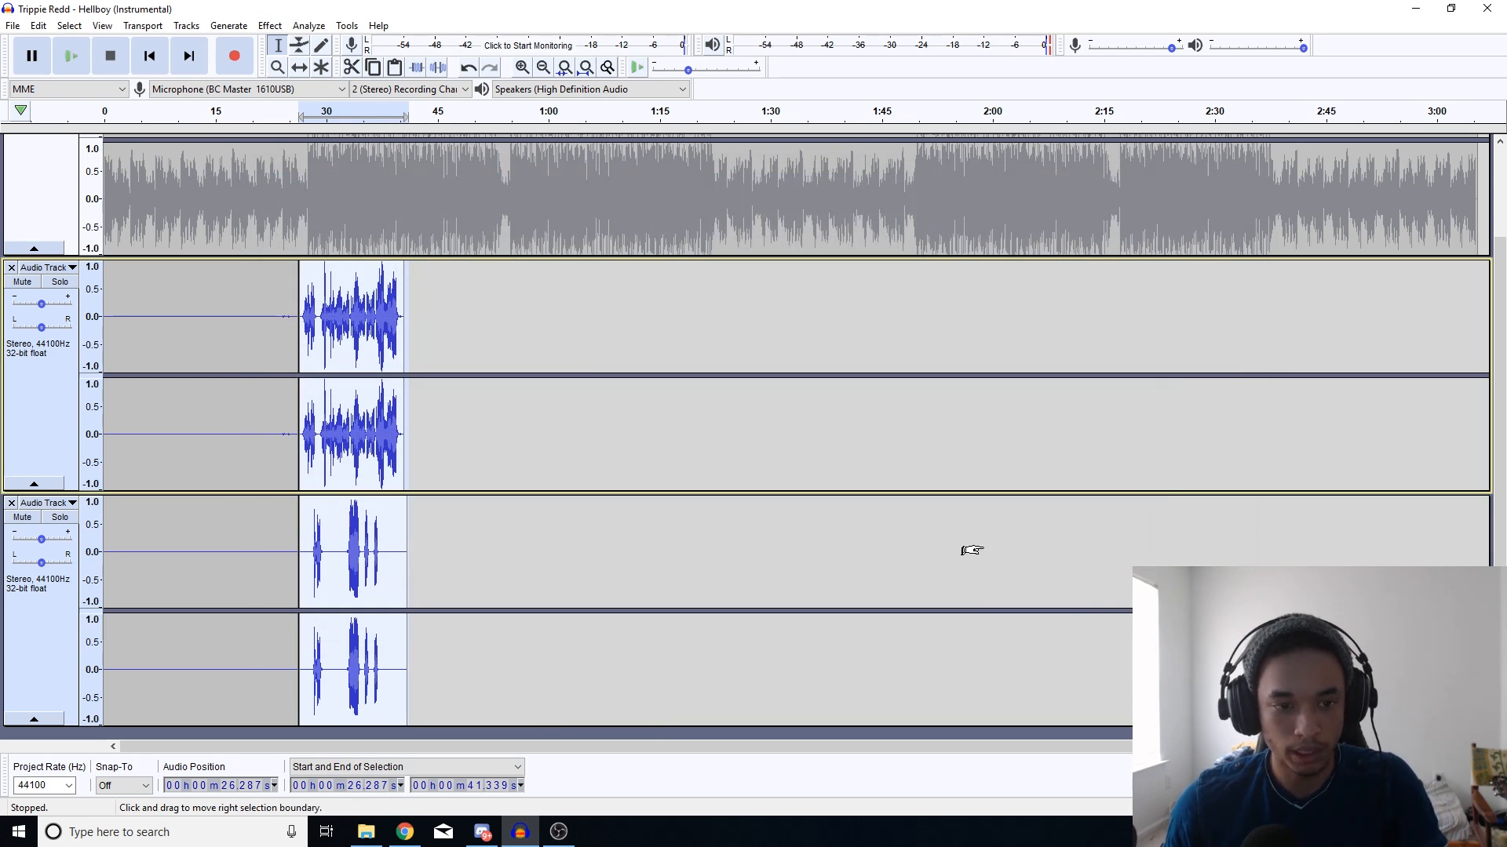
key(ctrl+z)
Step: Apply the 100Hz Rumble equalization curve to the selected vocals once more
click(275, 27)
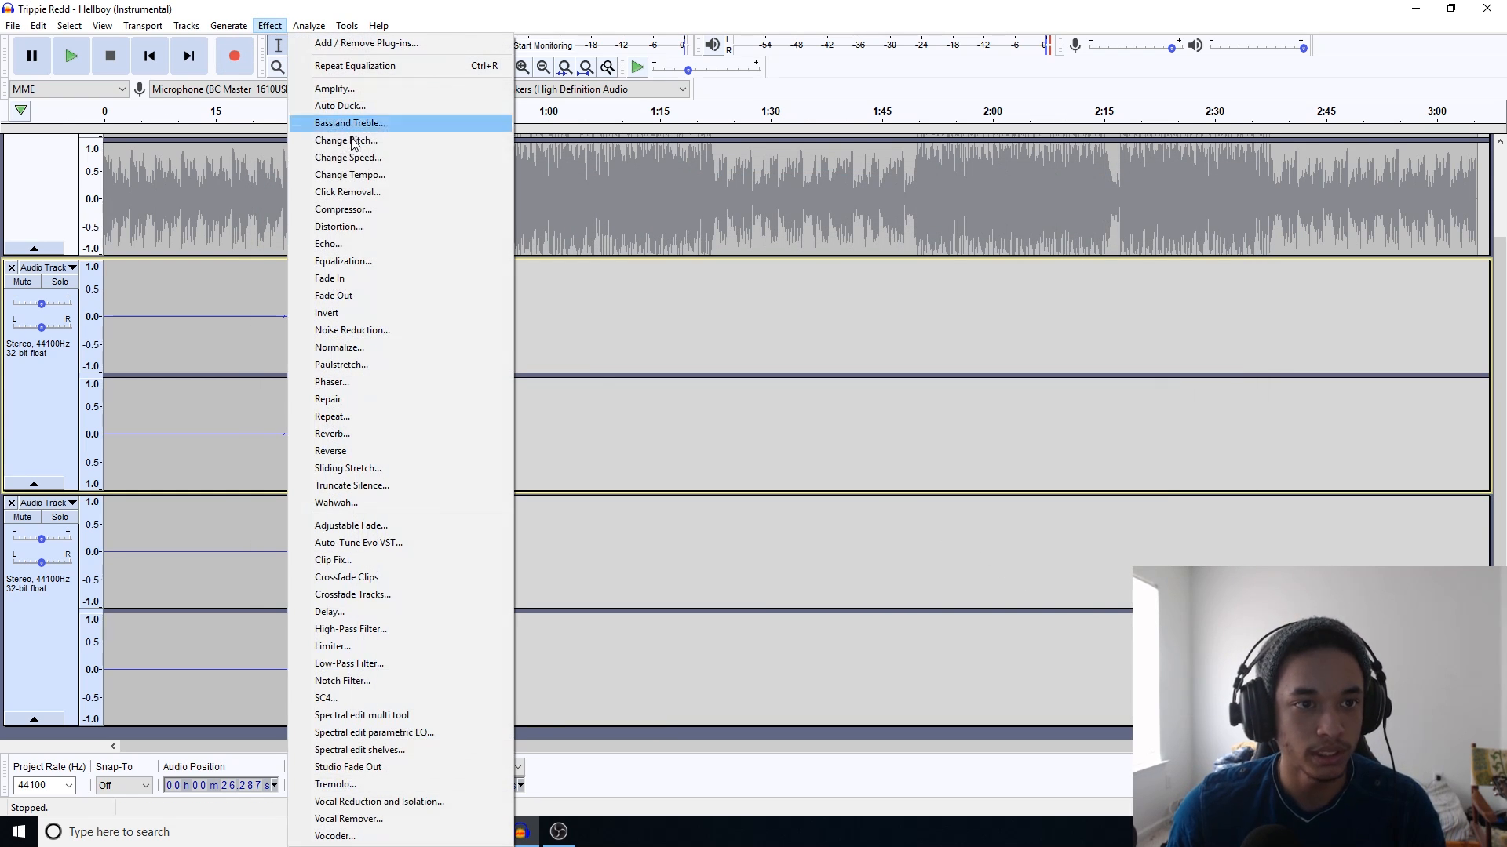
click(418, 261)
click(604, 592)
scroll(606, 611, up, 1)
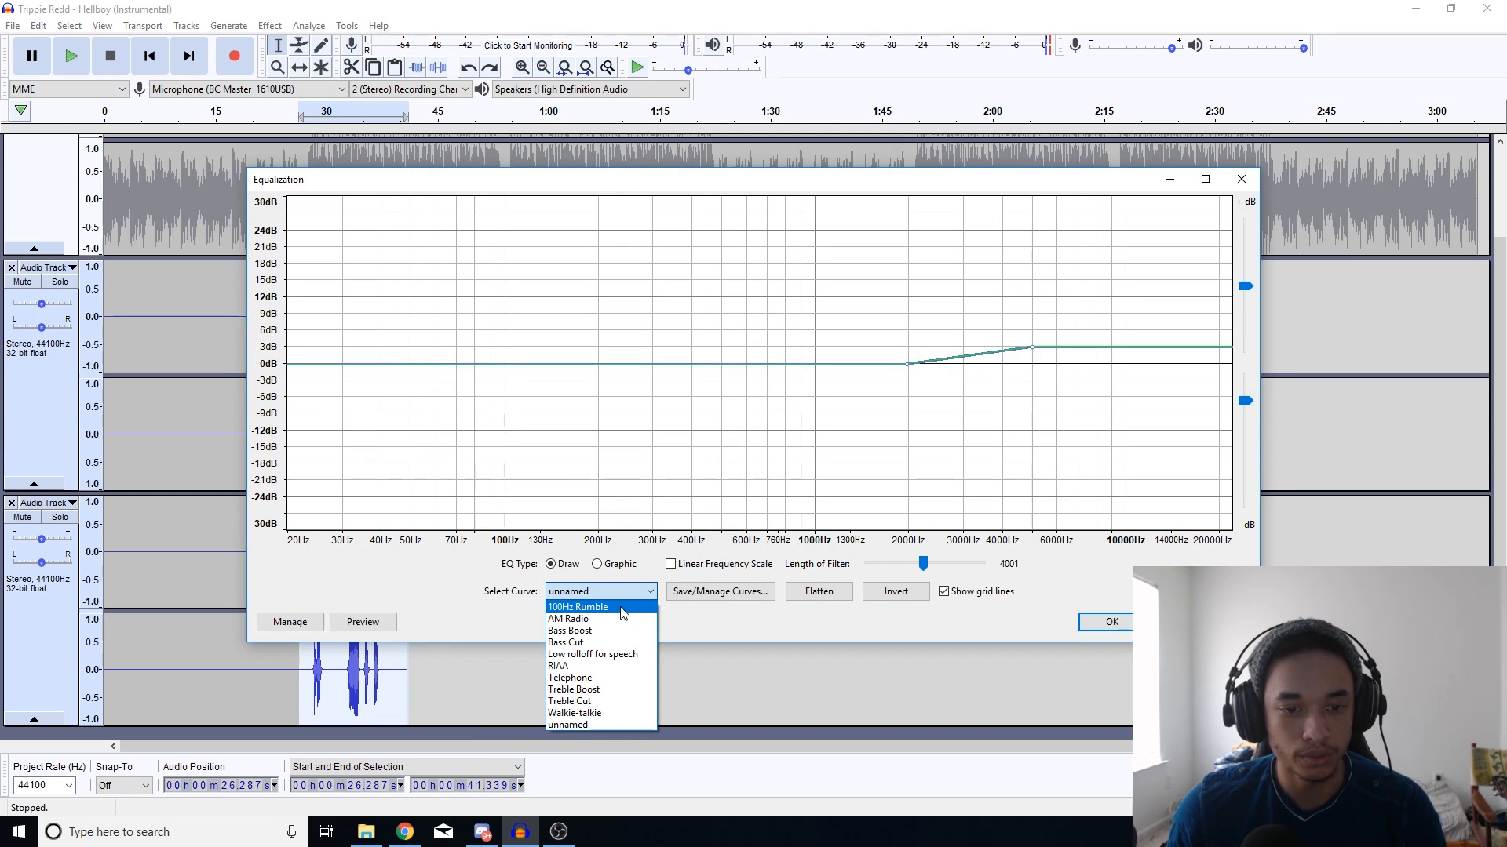
click(612, 606)
click(1105, 620)
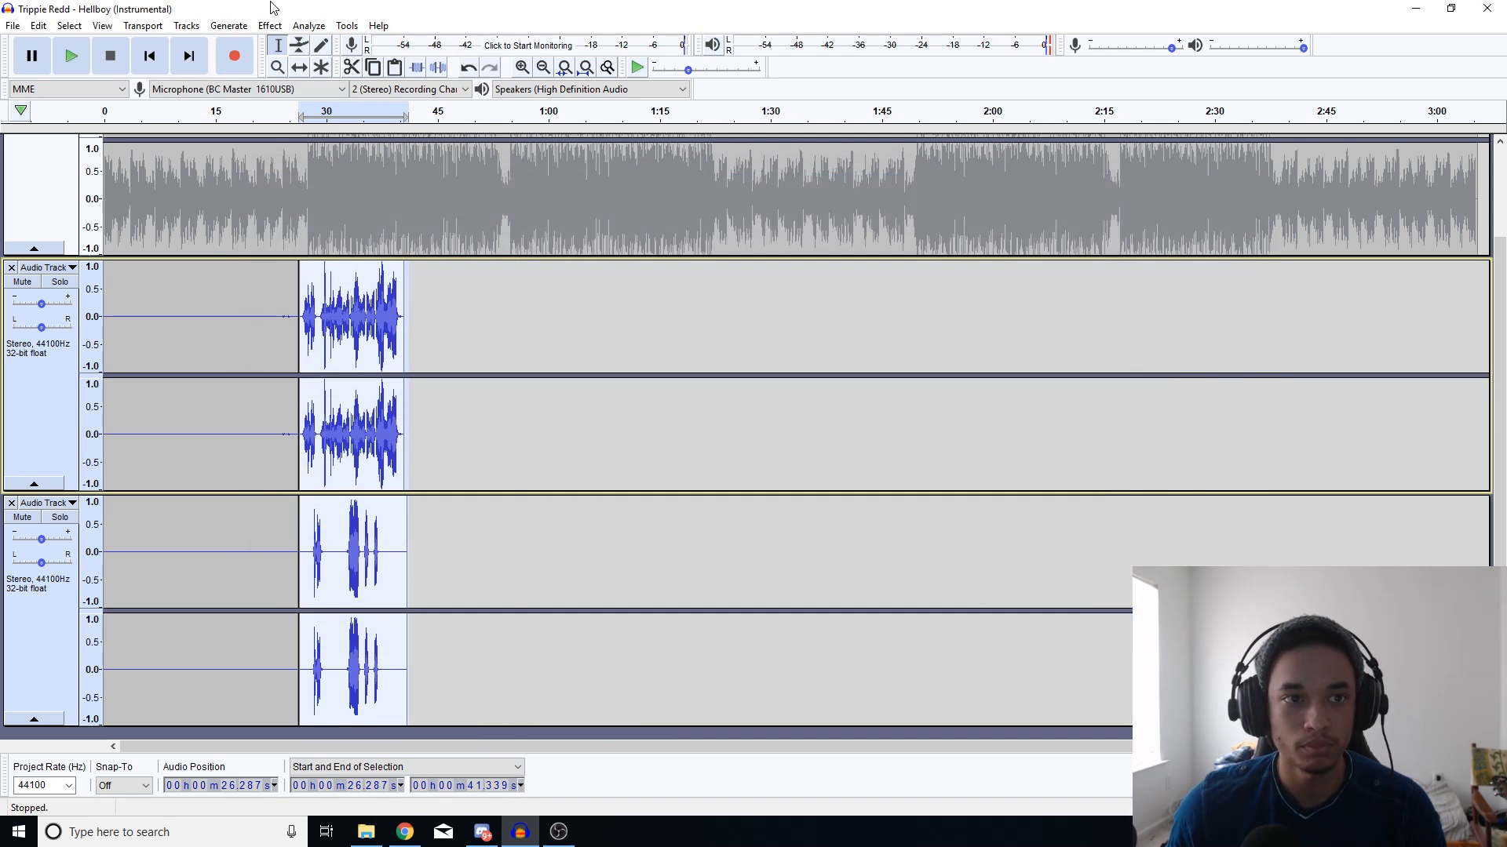
Step: Equalize the selected vocals with a Treble Boost curve reshaped to rise from 0 dB at about 2000 Hz to 3 dB at about 5000 Hz
click(270, 26)
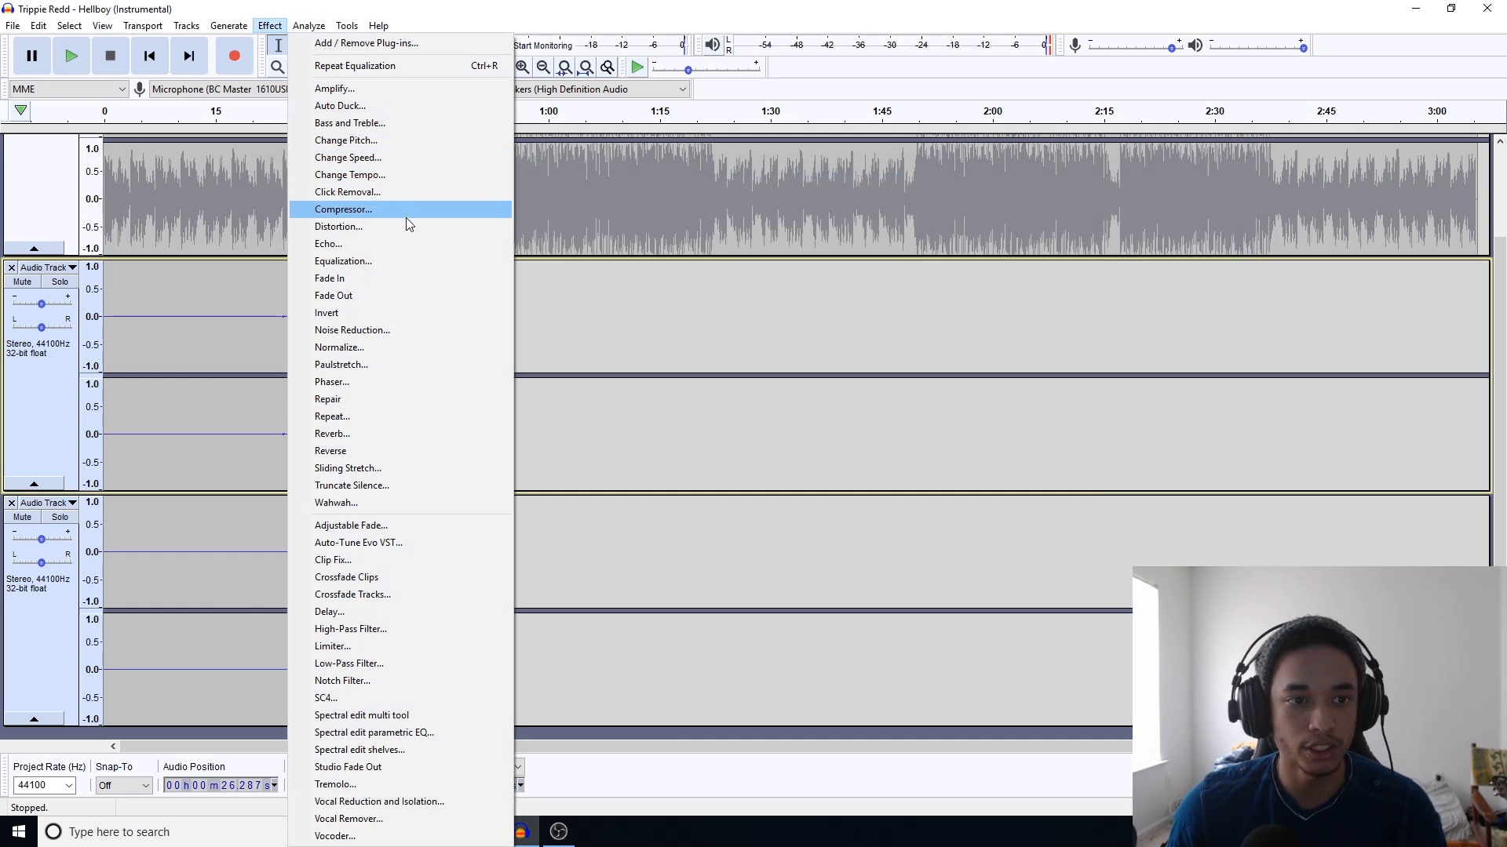
click(403, 261)
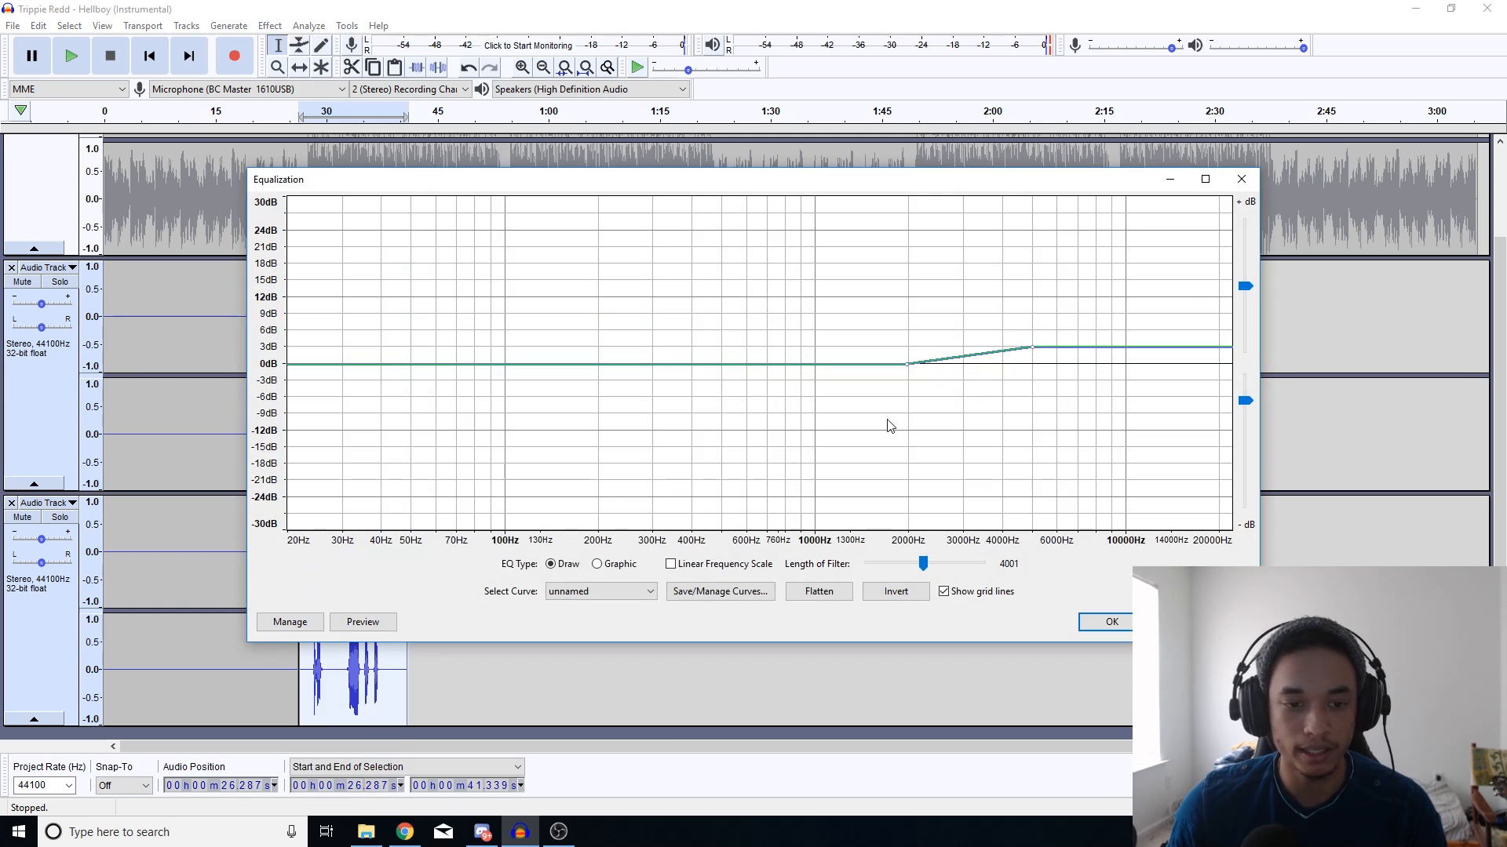
click(615, 598)
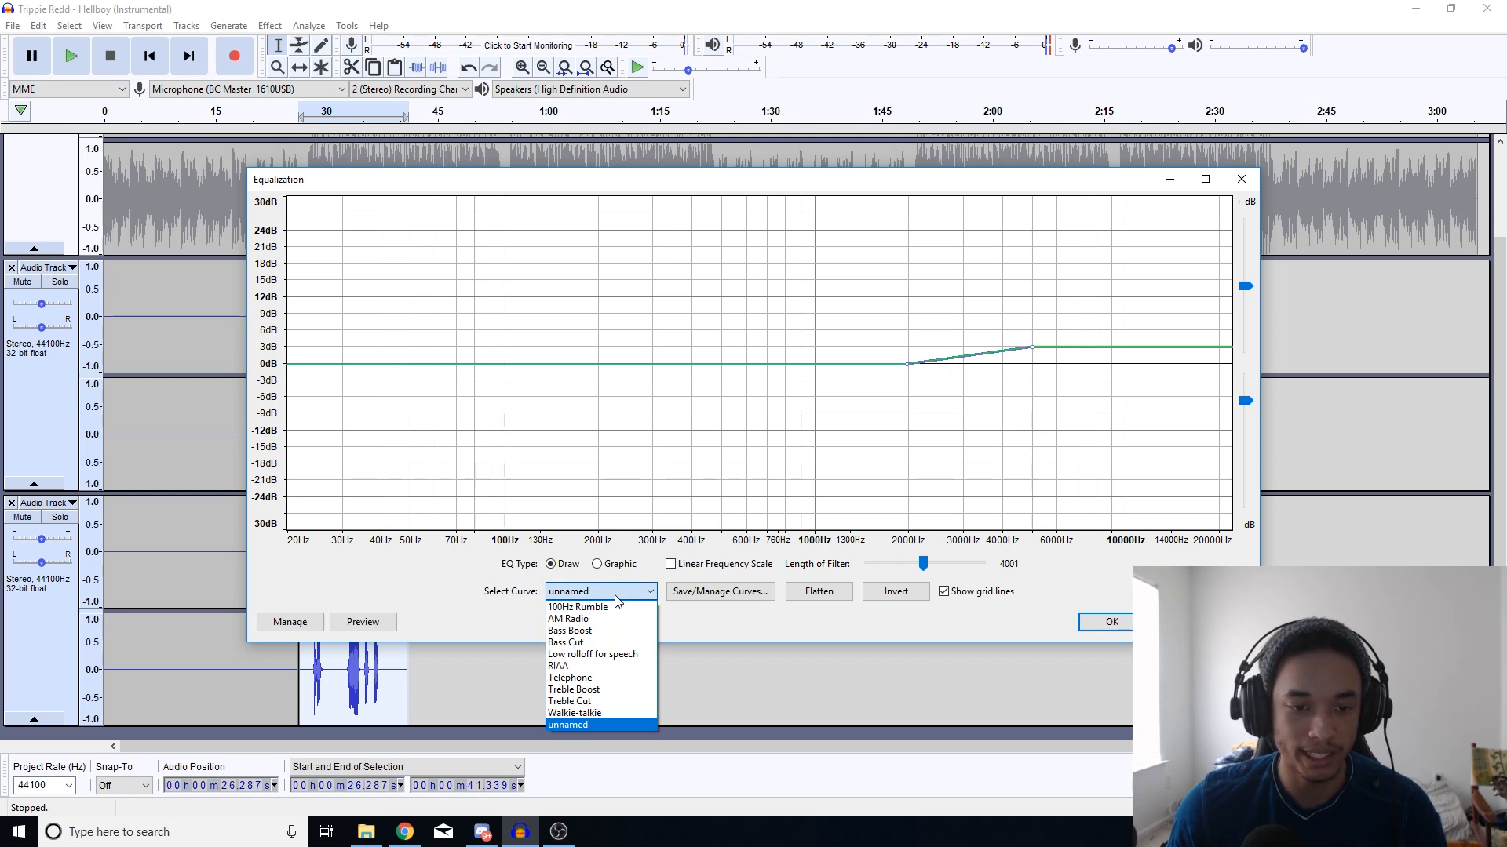
click(610, 689)
drag(1003, 365, 908, 367)
drag(1031, 316, 1034, 348)
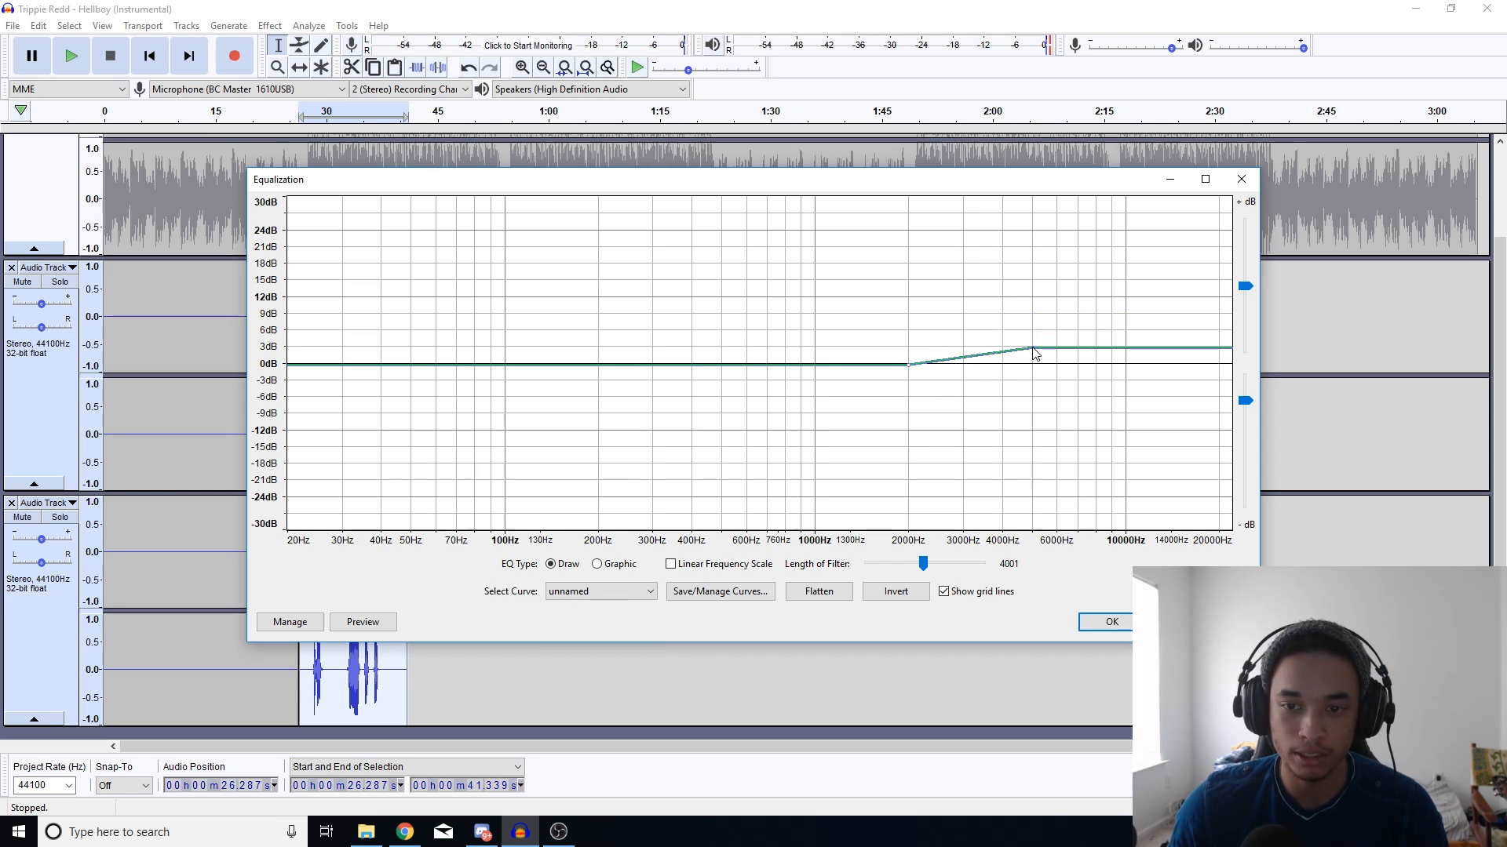
click(1118, 620)
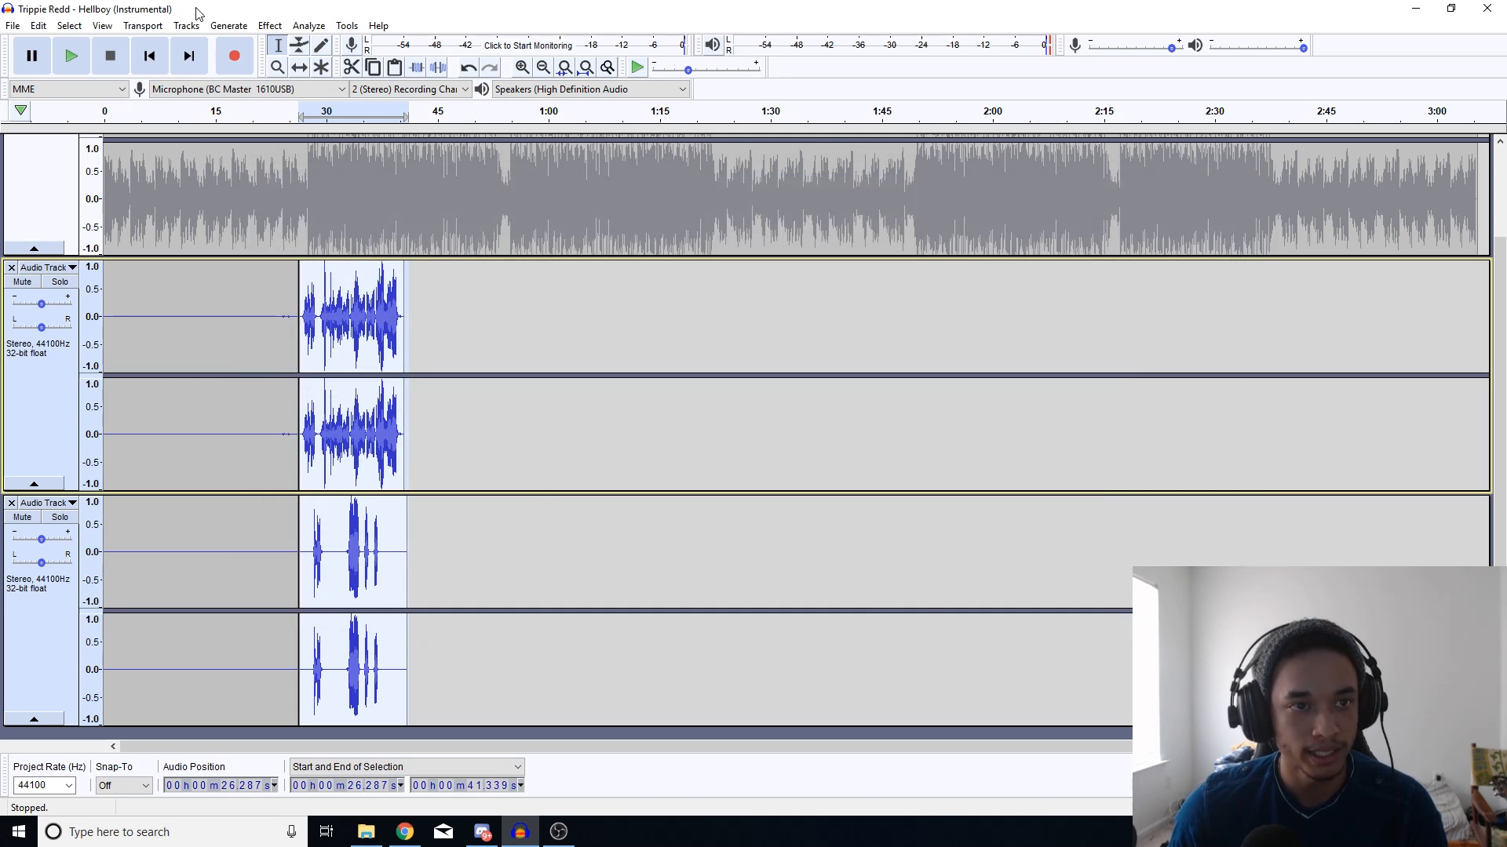
Step: Compress the selected vocals with a -20 dB threshold, -40 dB noise floor, 8:1 ratio, 0.10 s attack and 1.0 s release
click(271, 25)
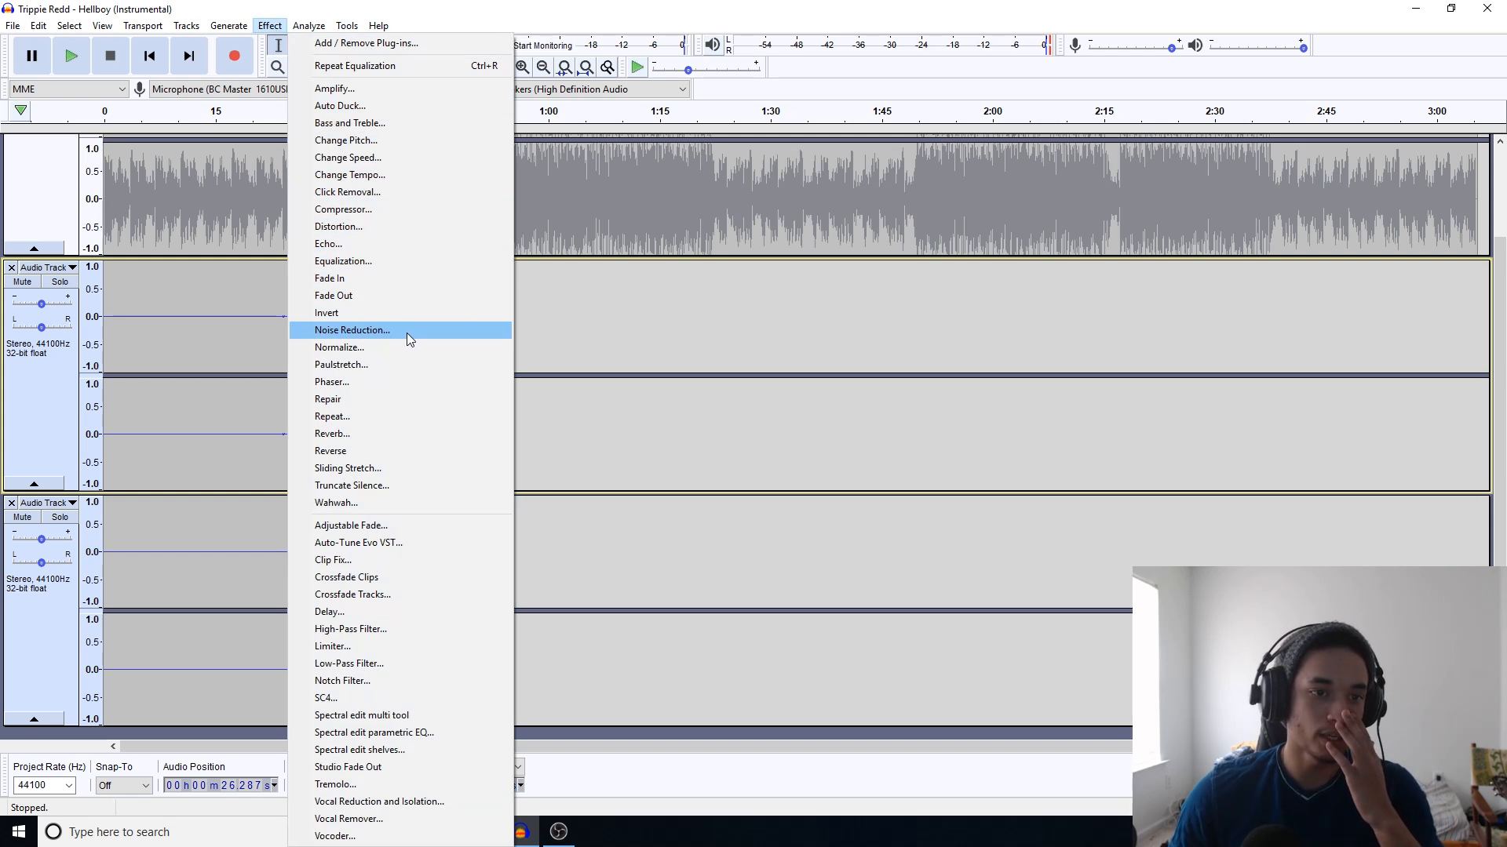
click(373, 214)
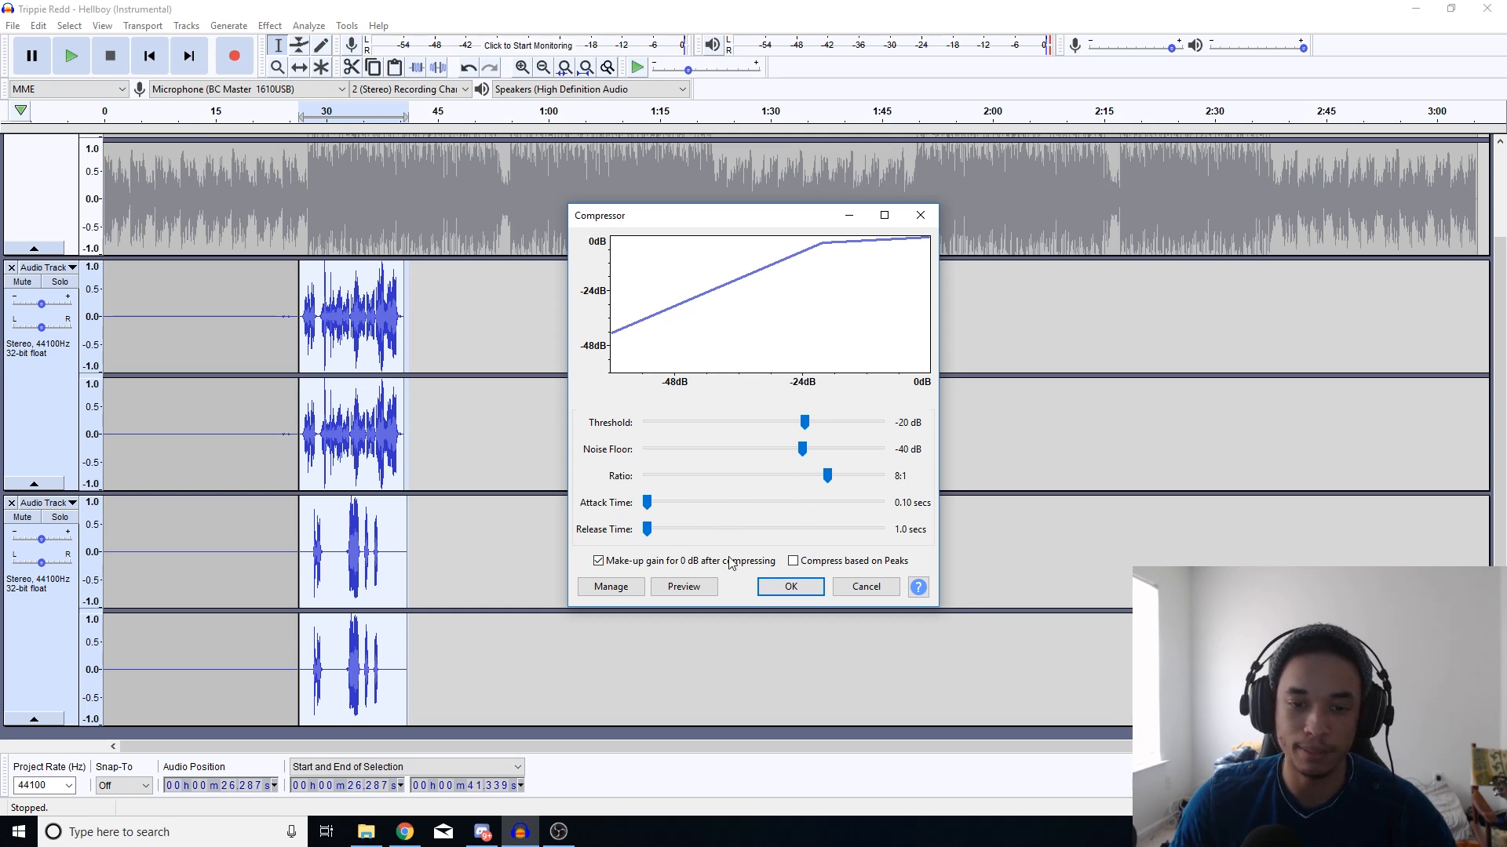
click(788, 587)
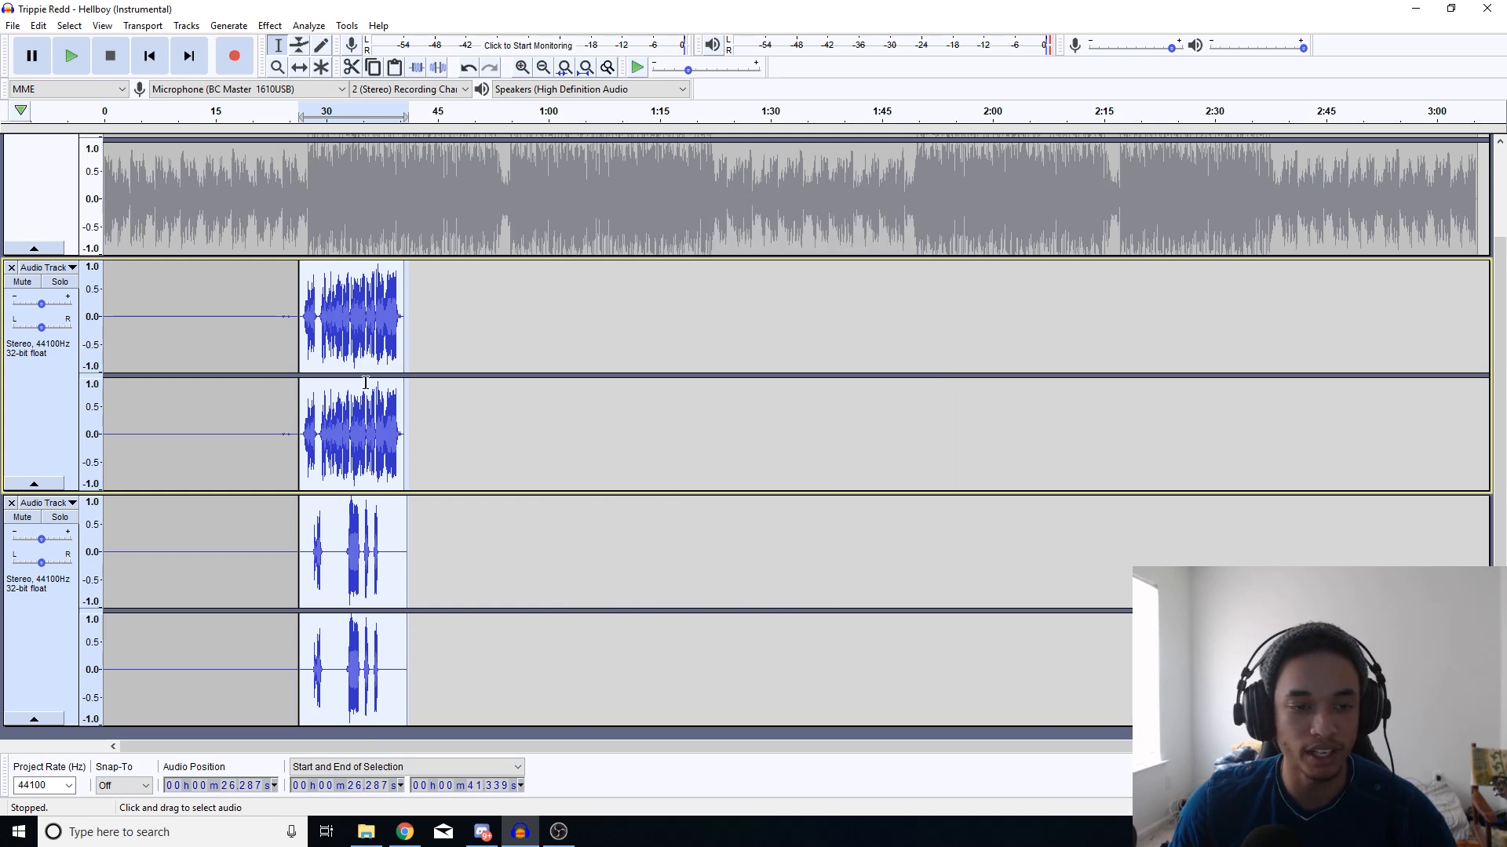
Step: Preview and apply Reverb to the selected vocals with 34% room size, 64% reverberance, -11 dB wet gain and -5 dB dry gain
click(269, 26)
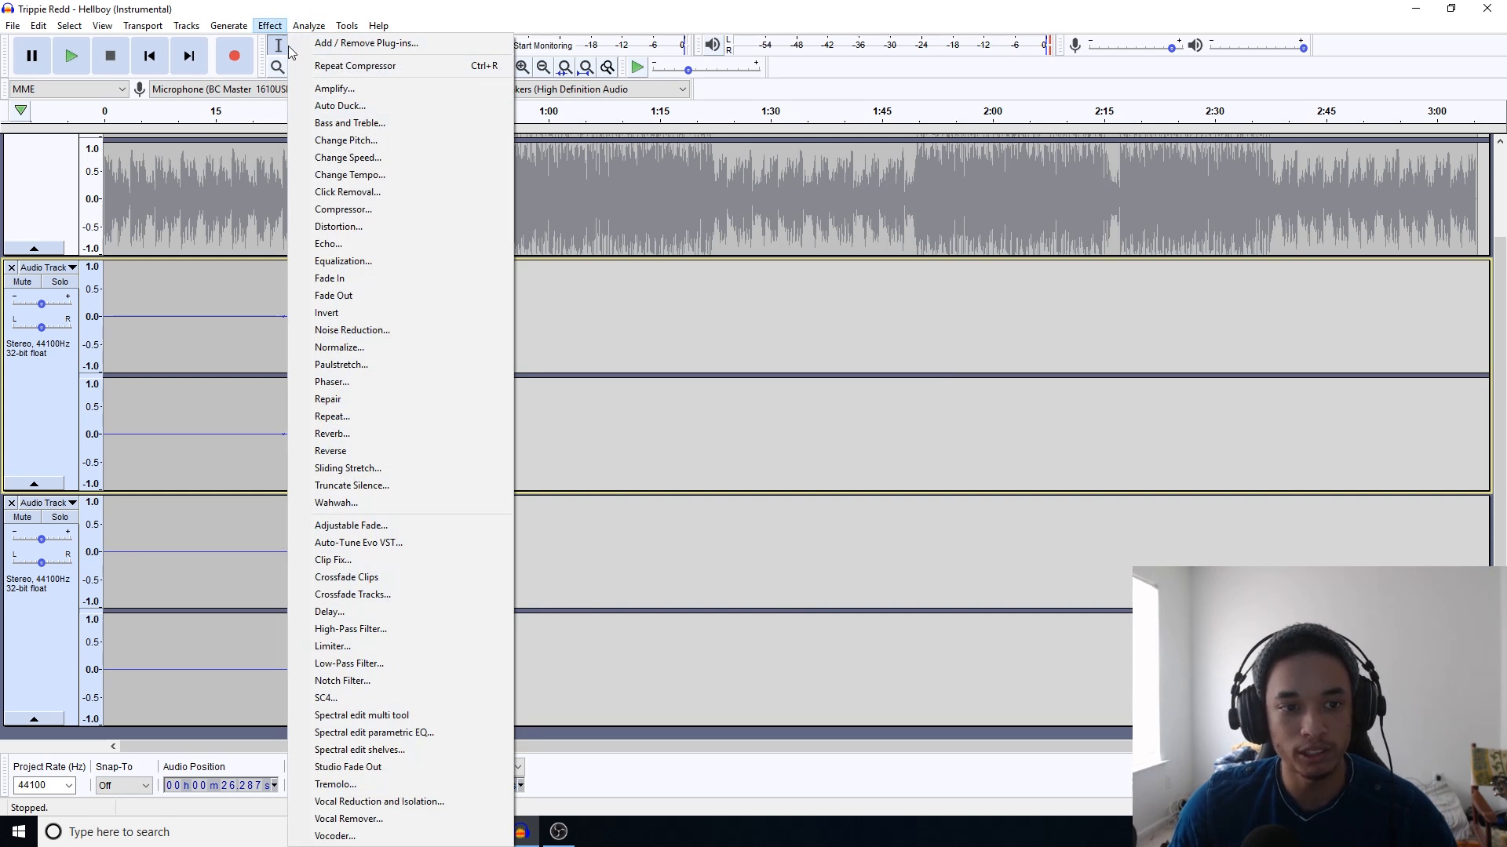
click(412, 433)
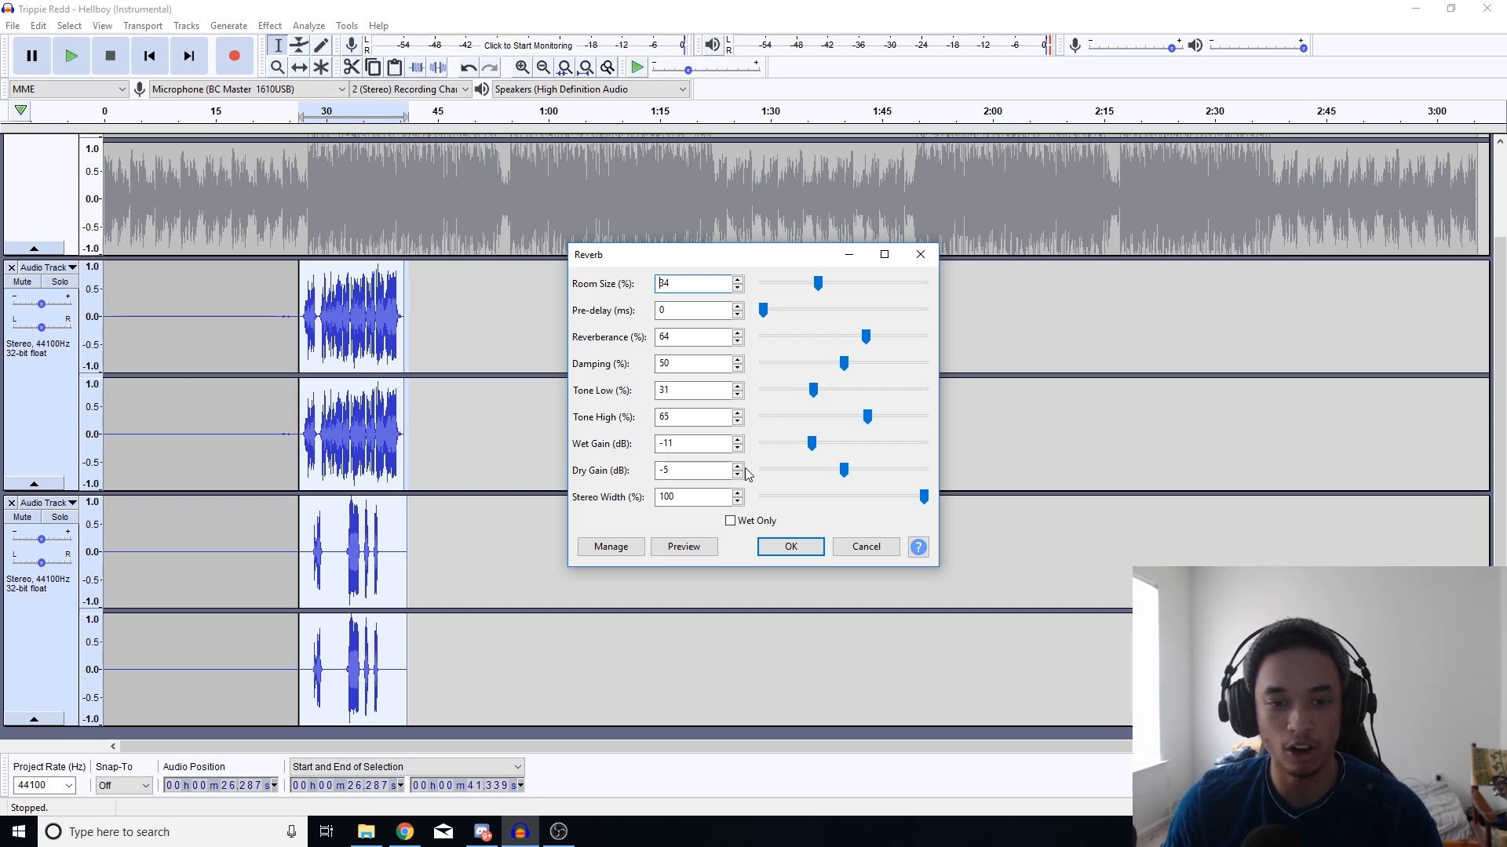
click(696, 548)
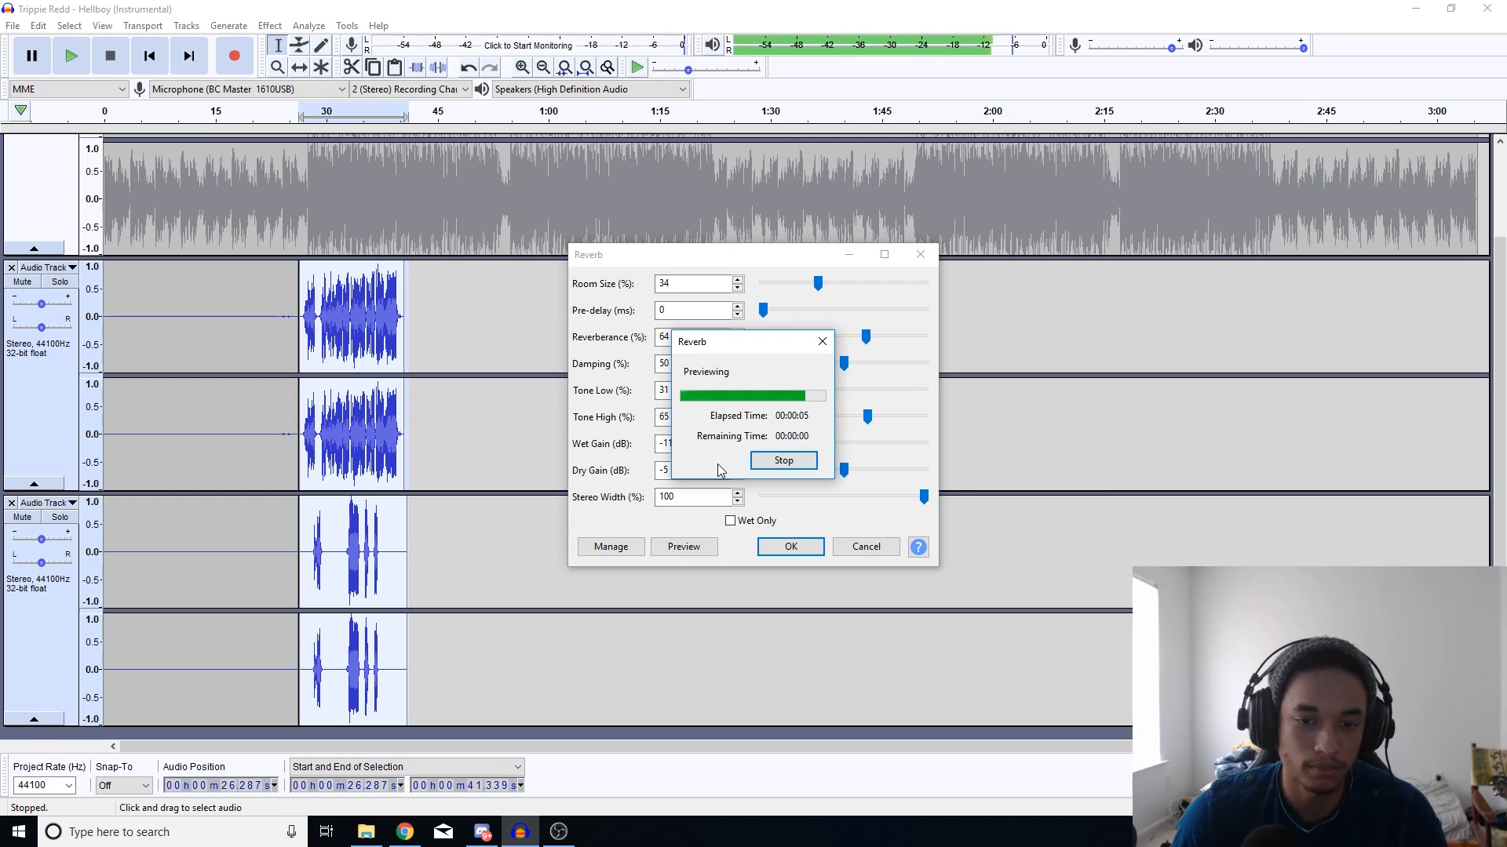
click(785, 547)
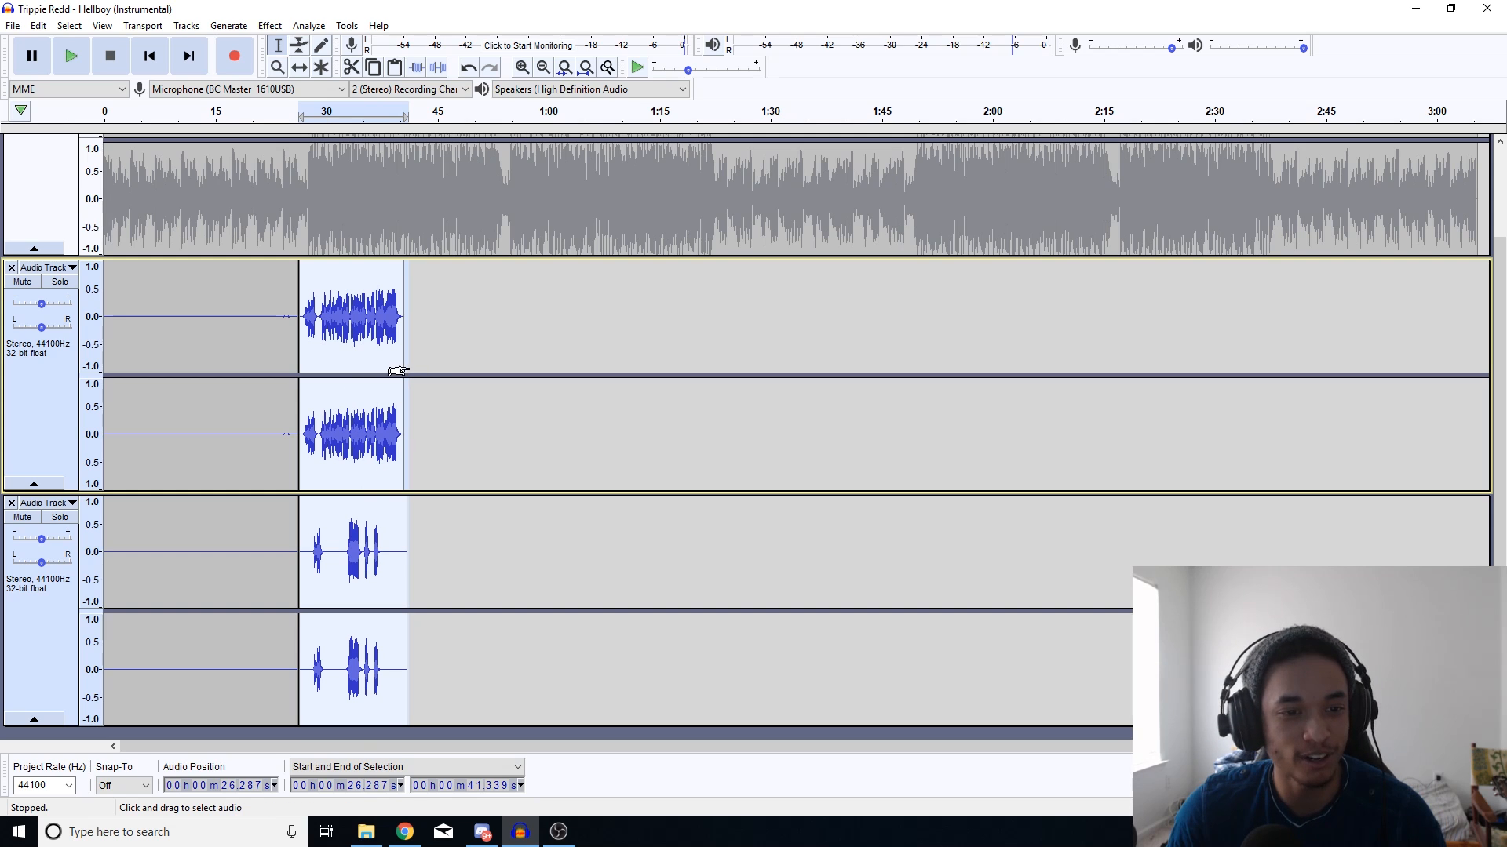
Step: Apply a Regular Delay to the selected vocals with -26.30 dB per echo, 0.850 s delay time and 5 echoes, and play back the processed vocals
click(269, 26)
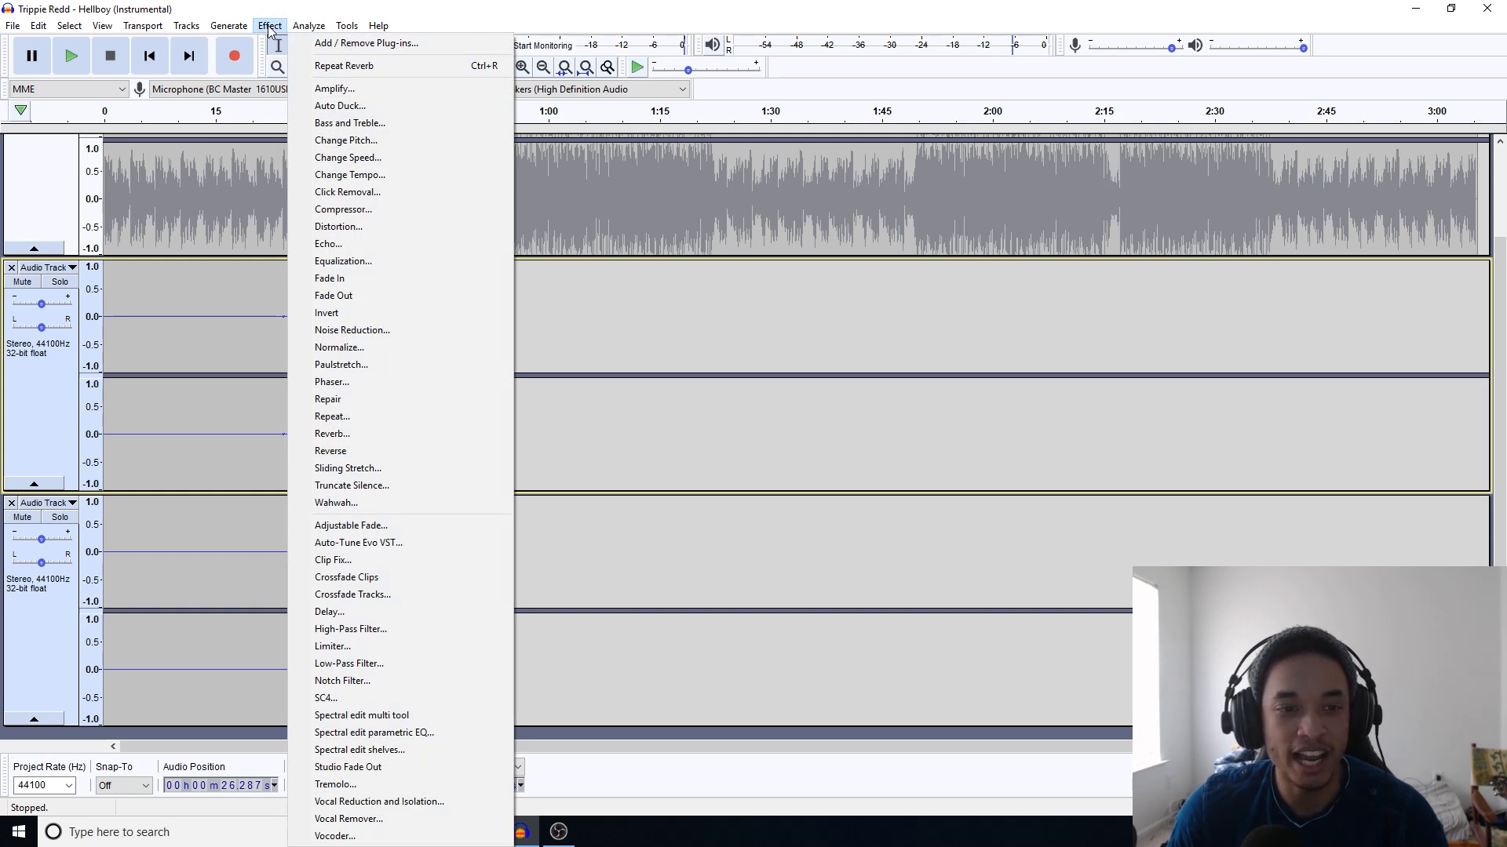
click(426, 611)
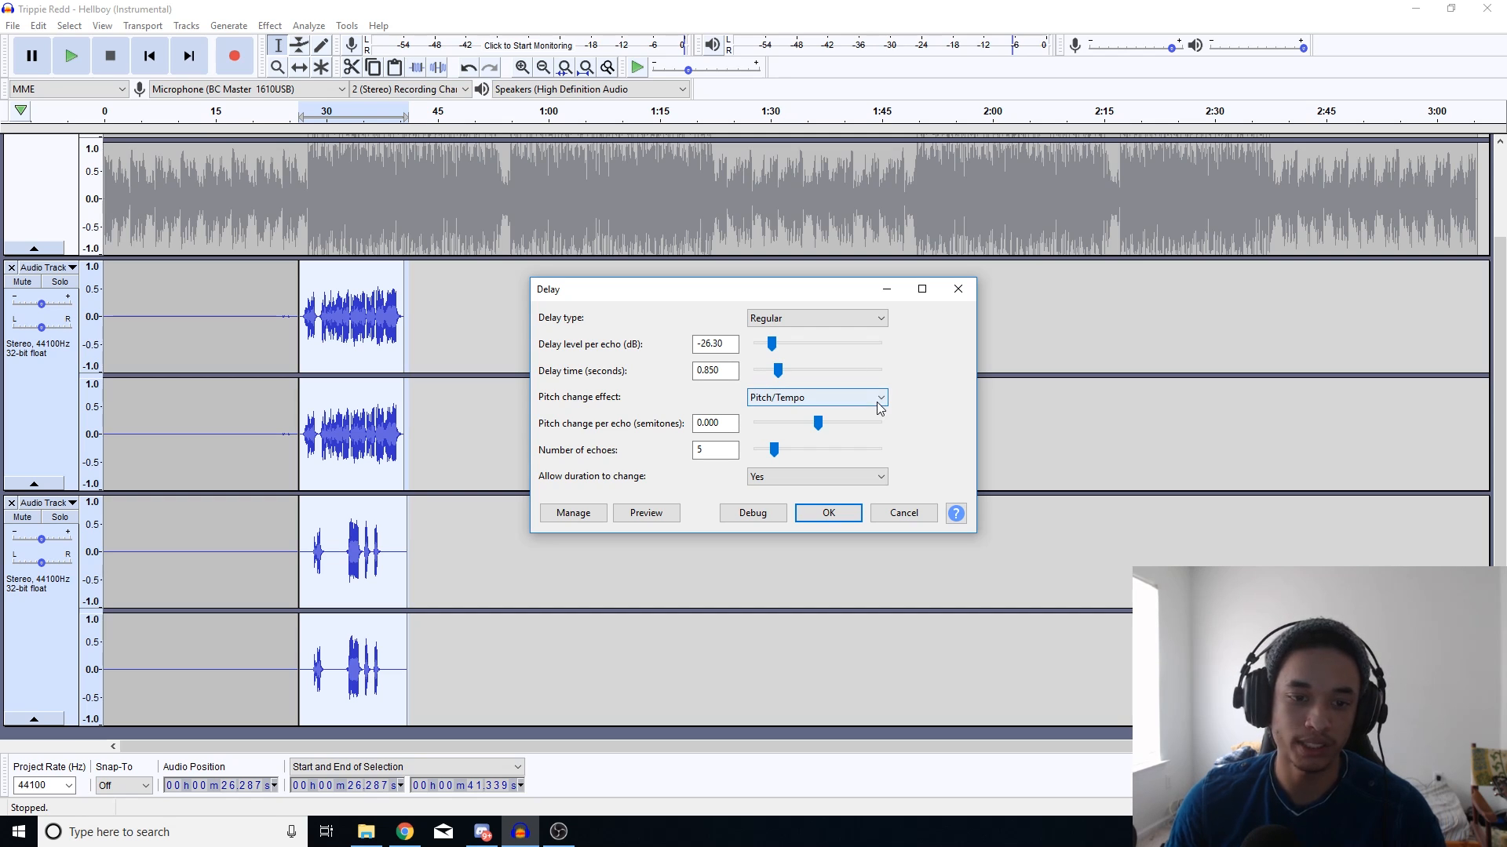
click(820, 514)
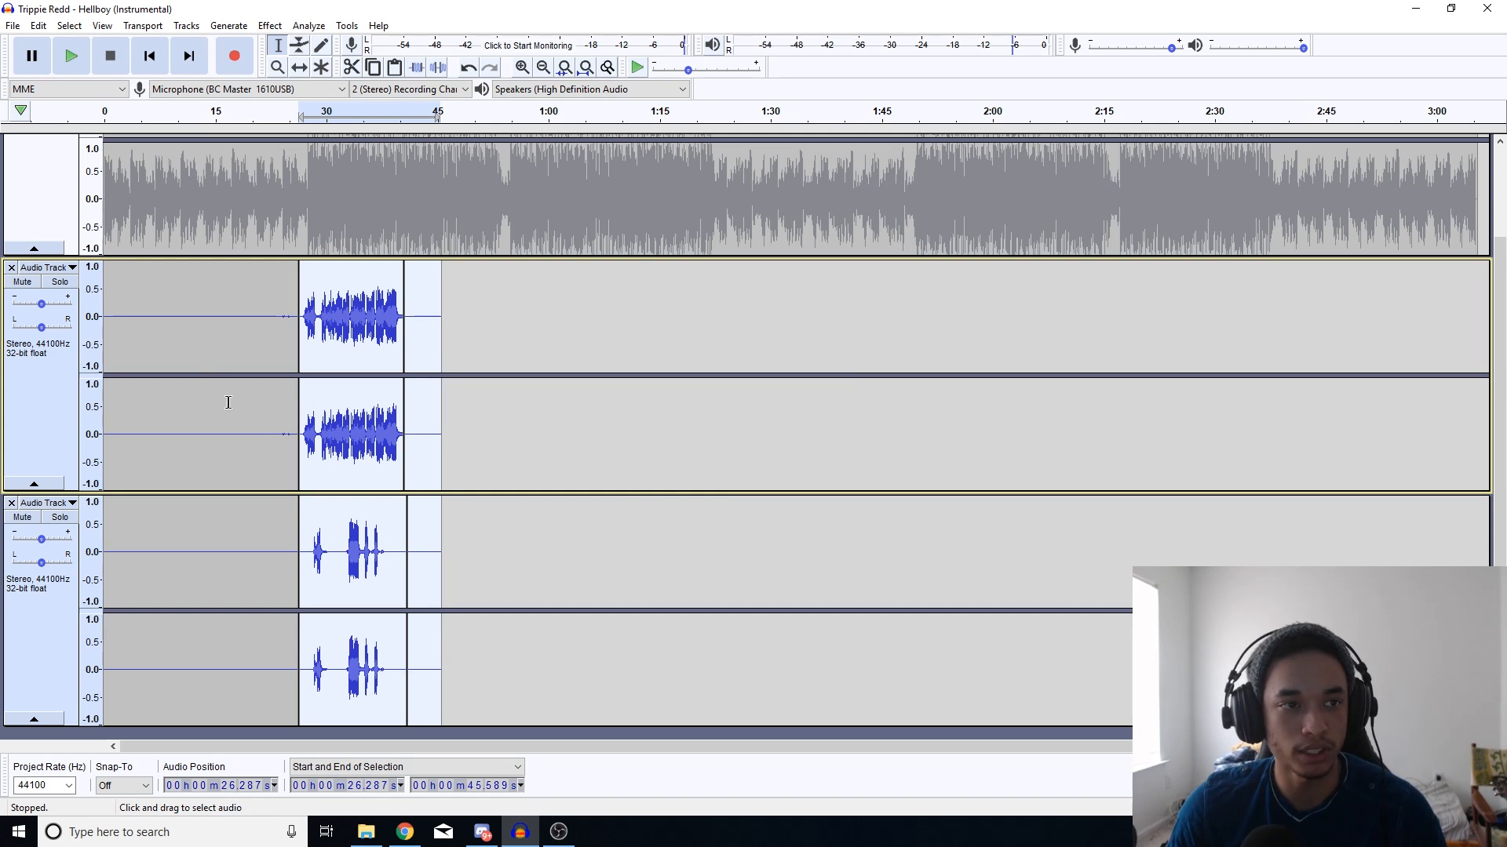
click(63, 63)
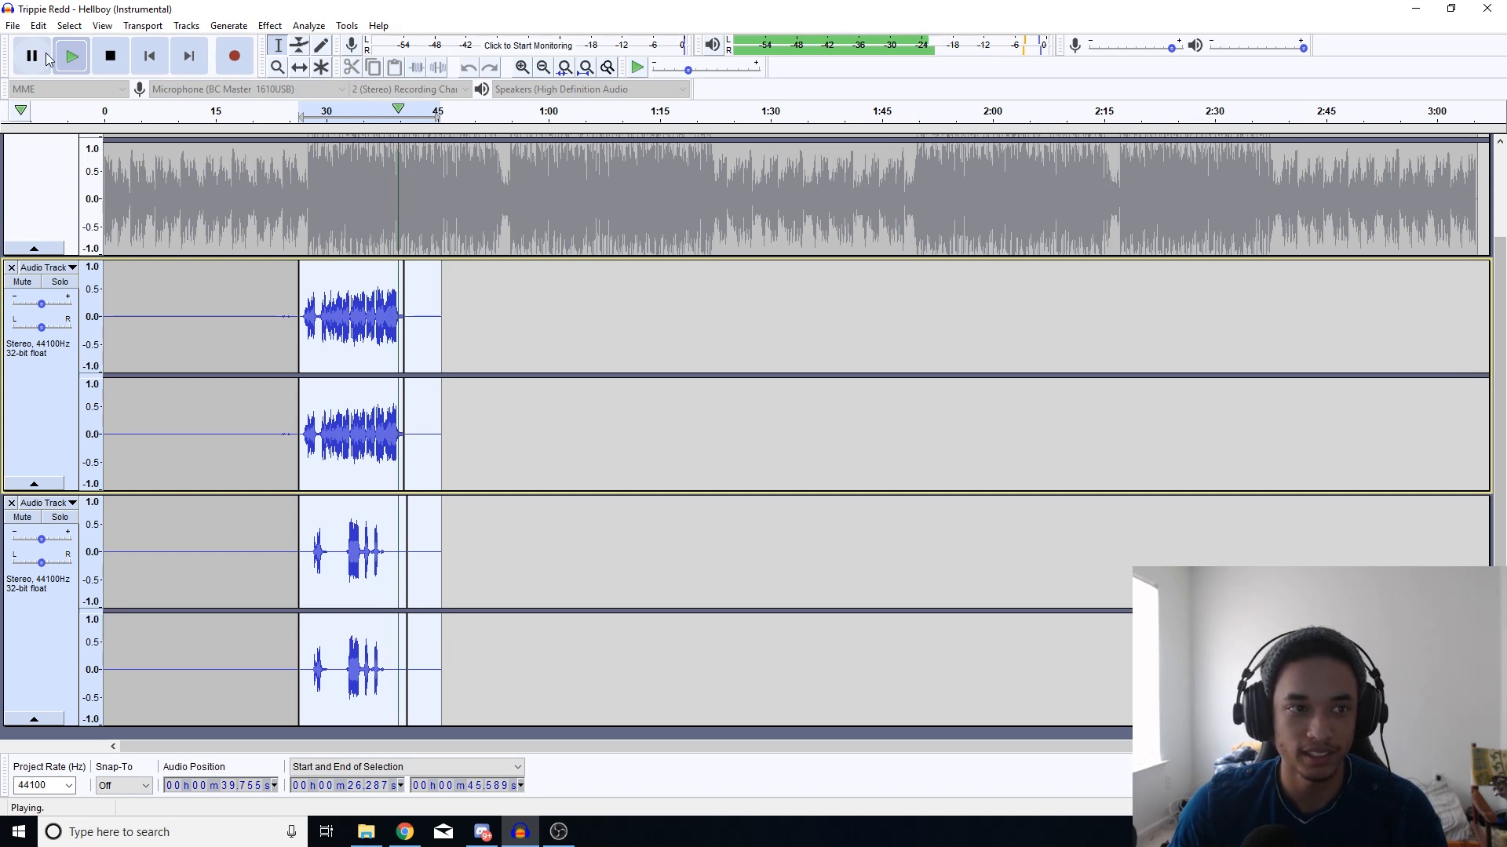
key(space)
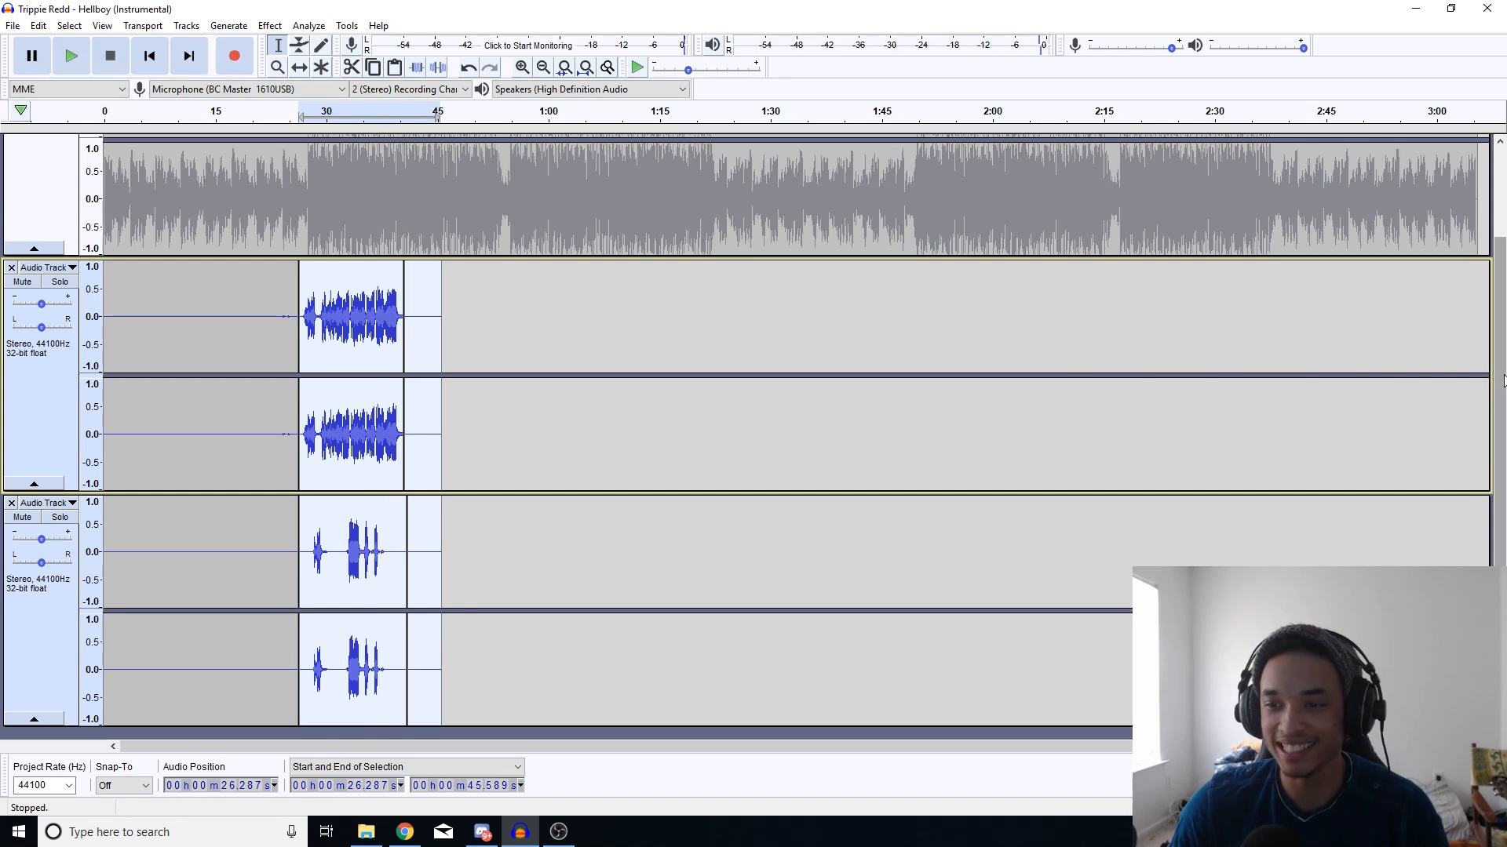
Step: Unmute the instrumental track and play the selected section to hear the processed vocals over the beat, stopping playback when done
scroll(1451, 378, up, 3)
scroll(746, 438, up, 3)
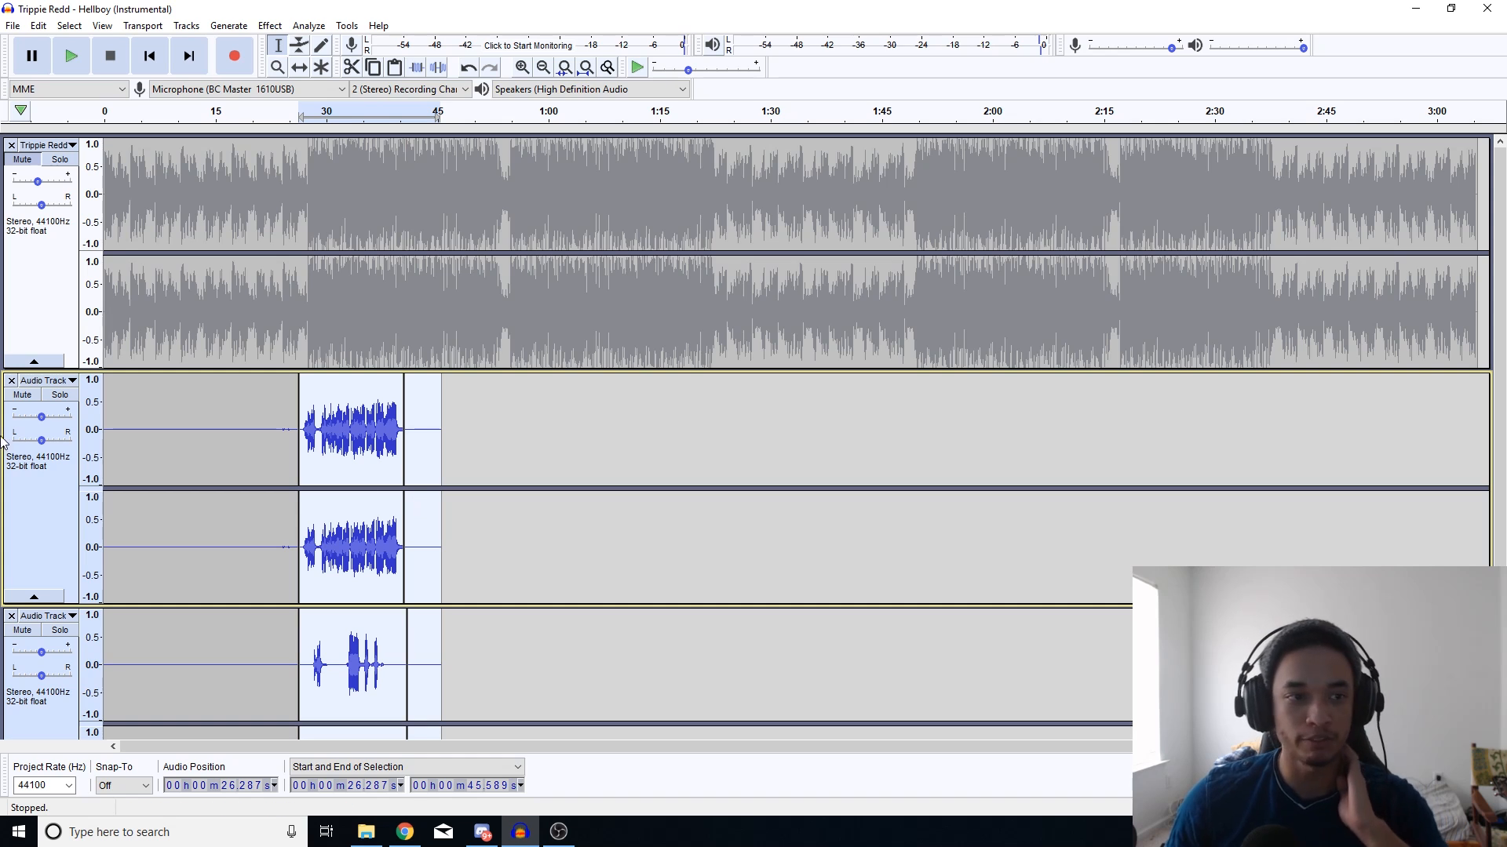
click(22, 159)
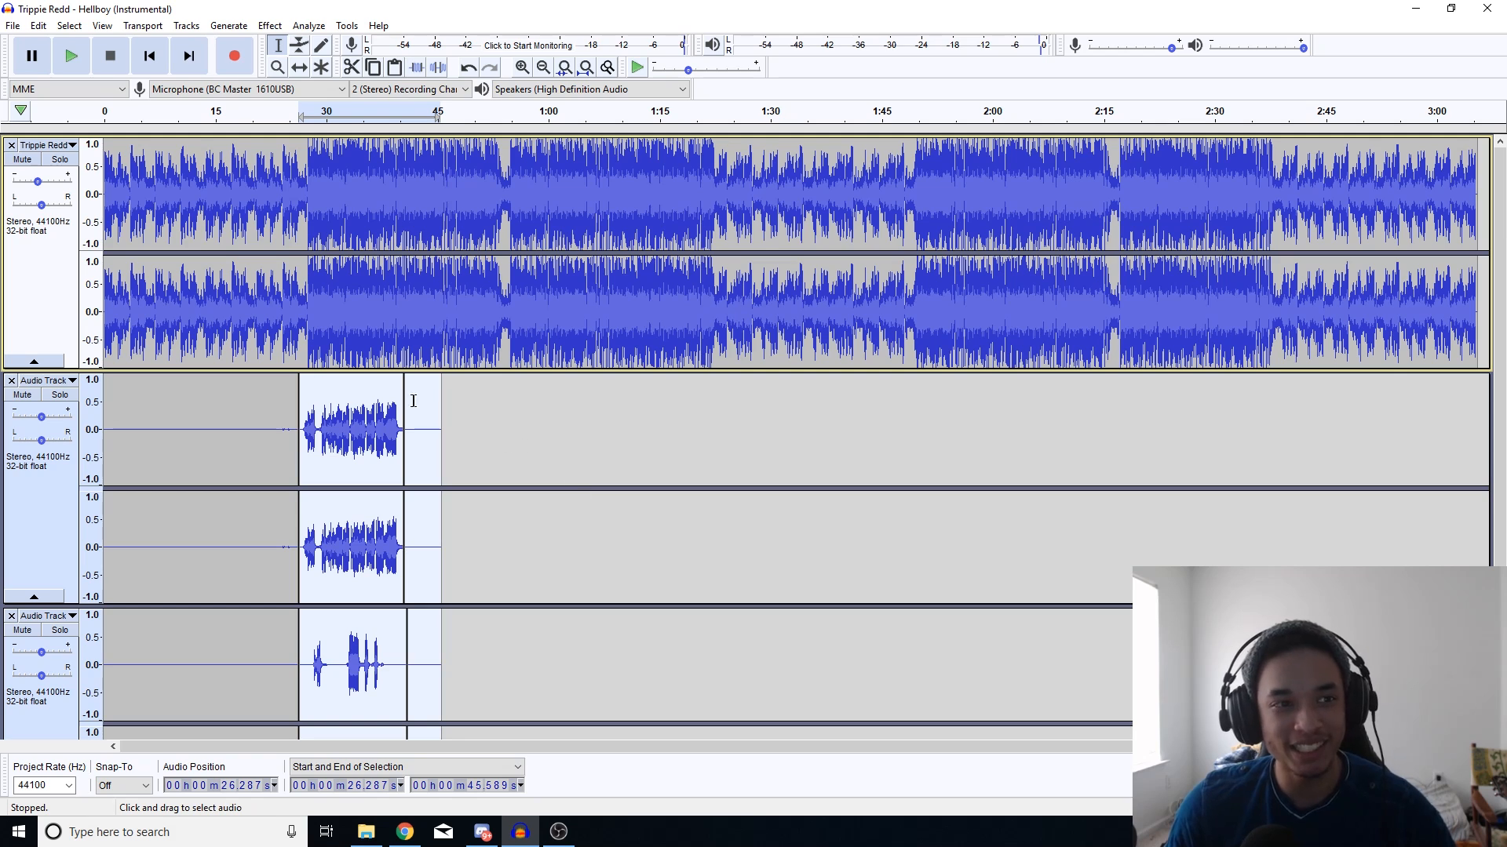
click(82, 68)
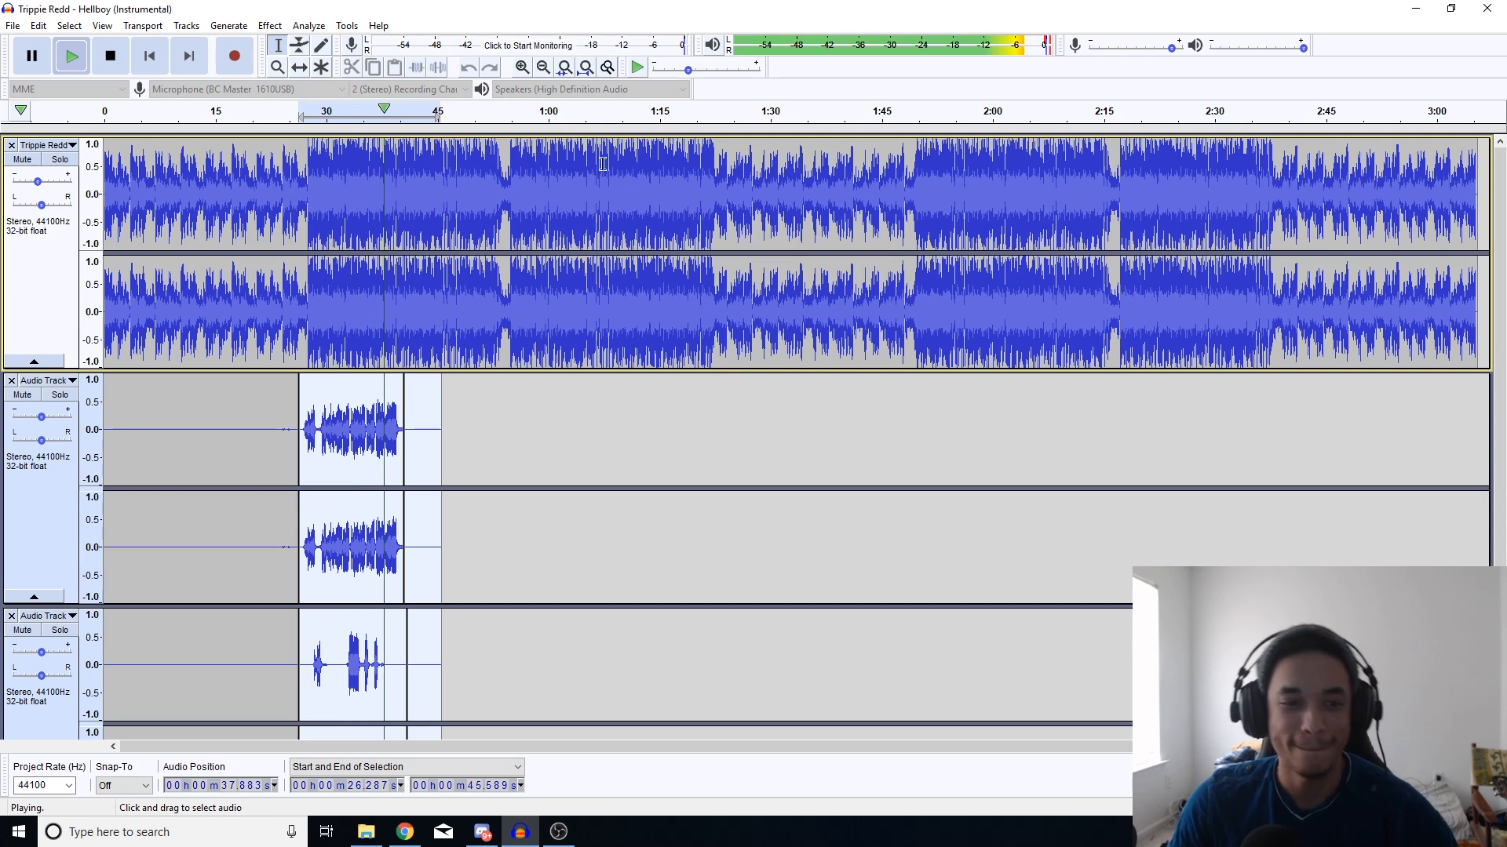
click(114, 63)
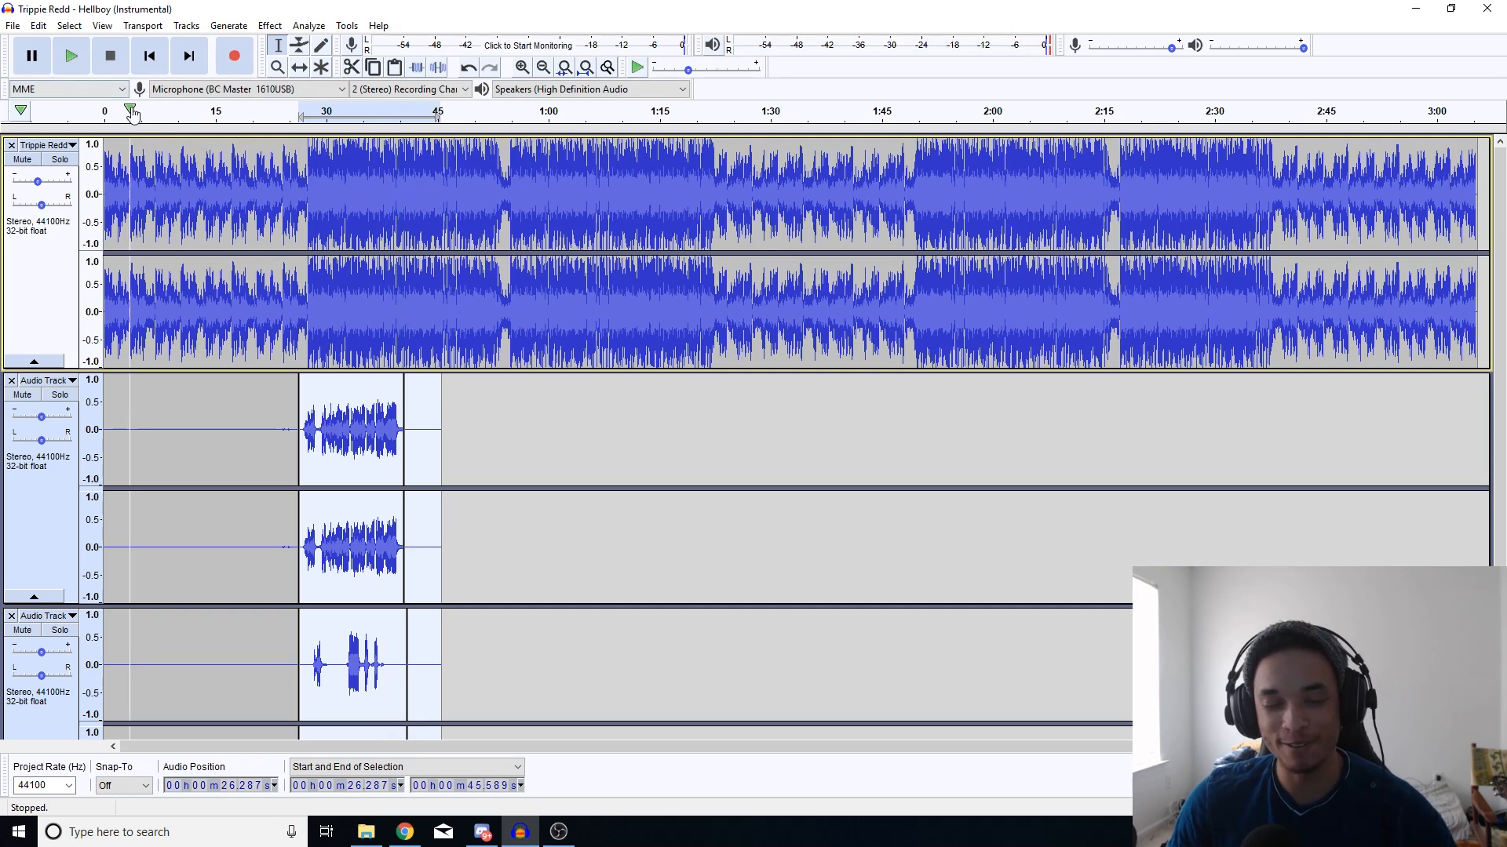